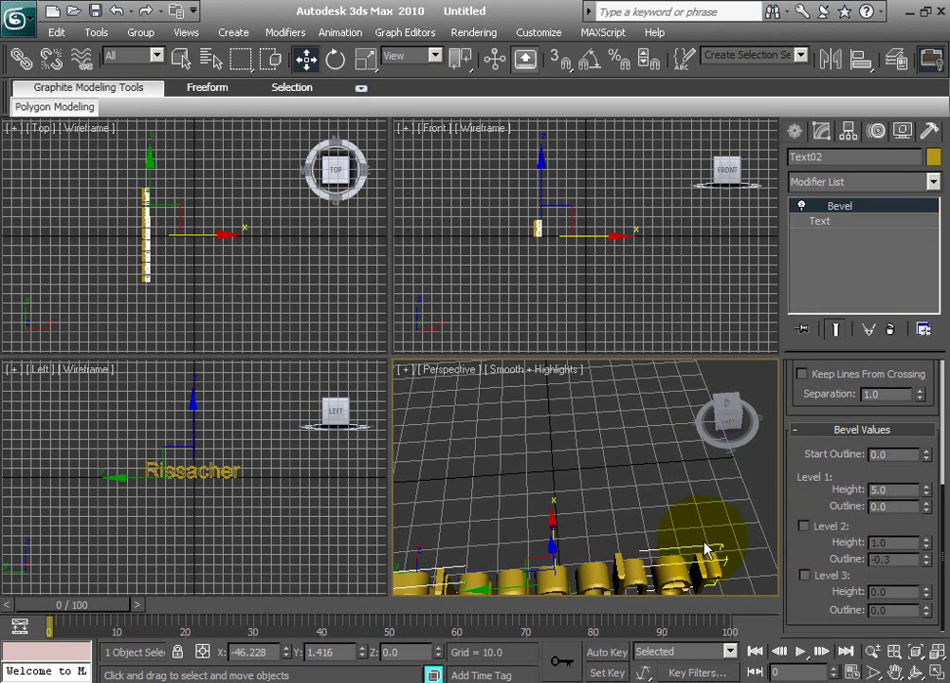
Set the Start Outline of the text's Bevel modifier to 0.5 after trying a value of 1.
click(895, 456)
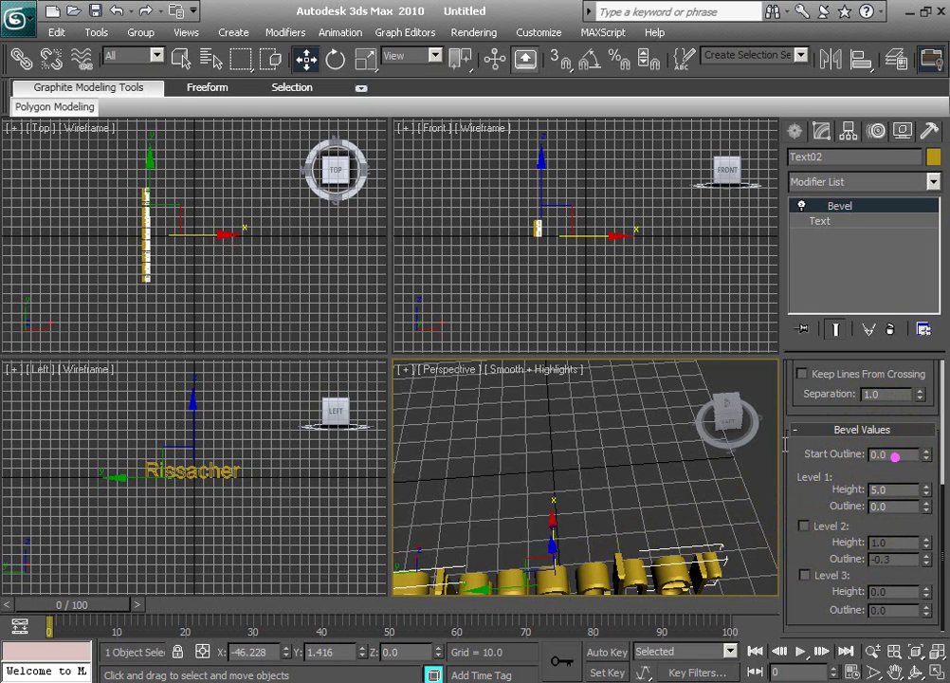
text(1)
key(Return)
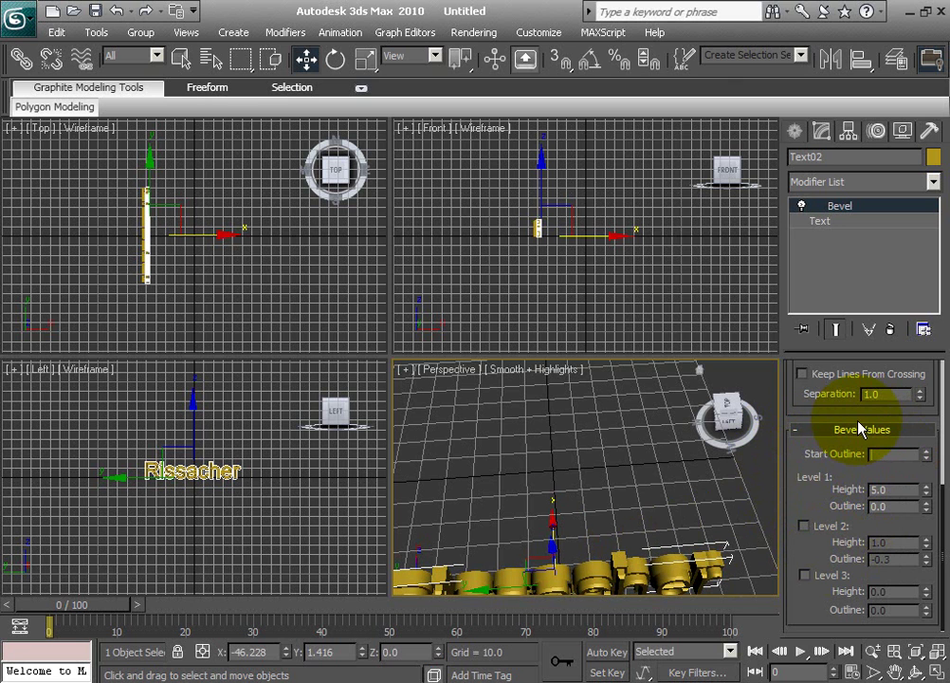
text(0.5)
key(Return)
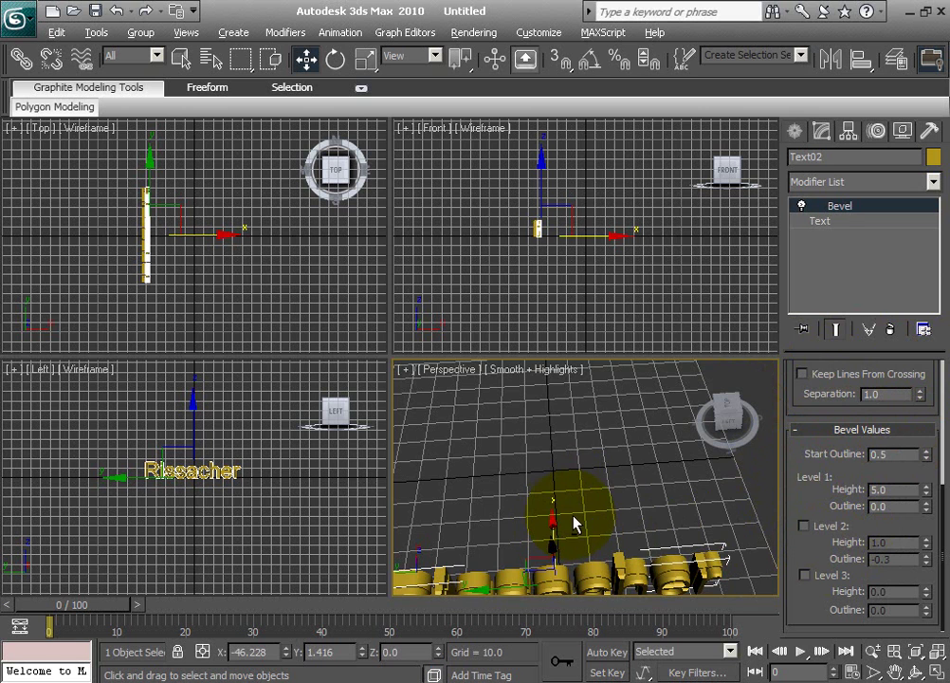
alt+middle_drag(583, 487, 592, 446)
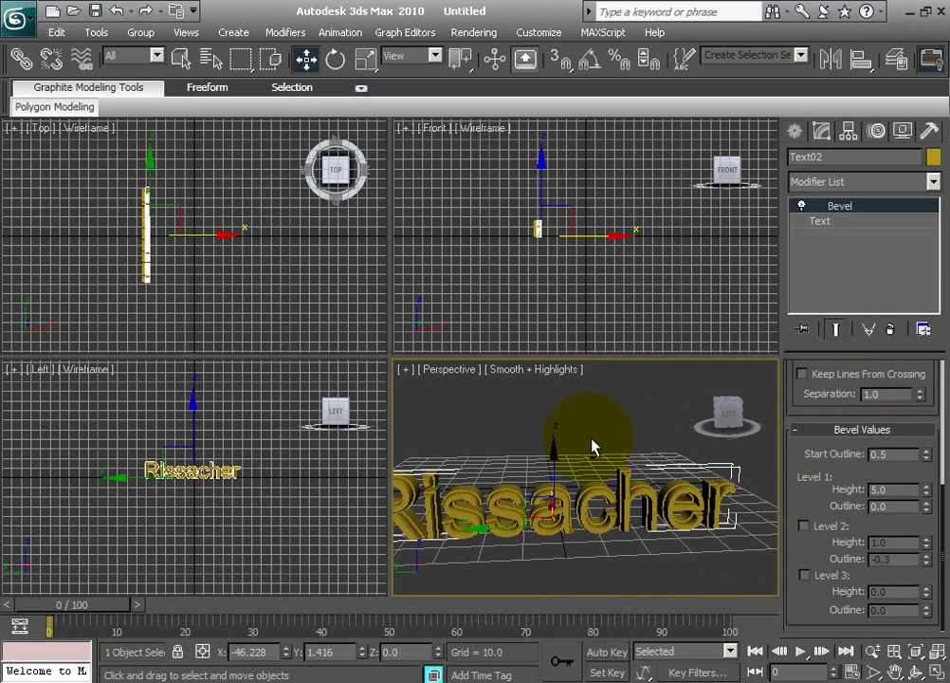
Toggle Keep Lines From Crossing for the text's bevel to compare the letters, leaving it enabled.
click(802, 374)
click(802, 375)
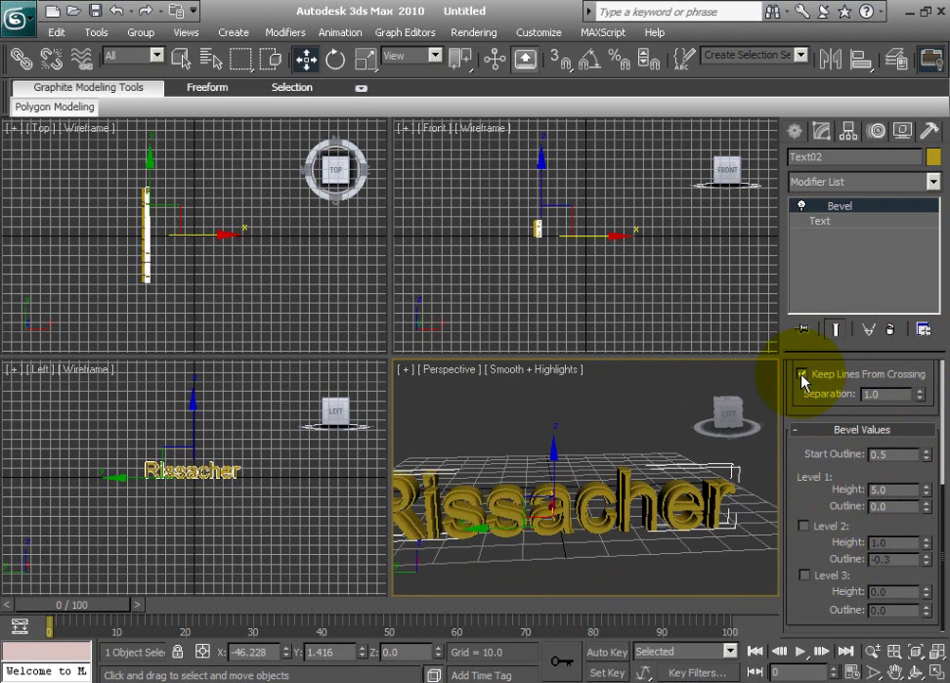
click(802, 375)
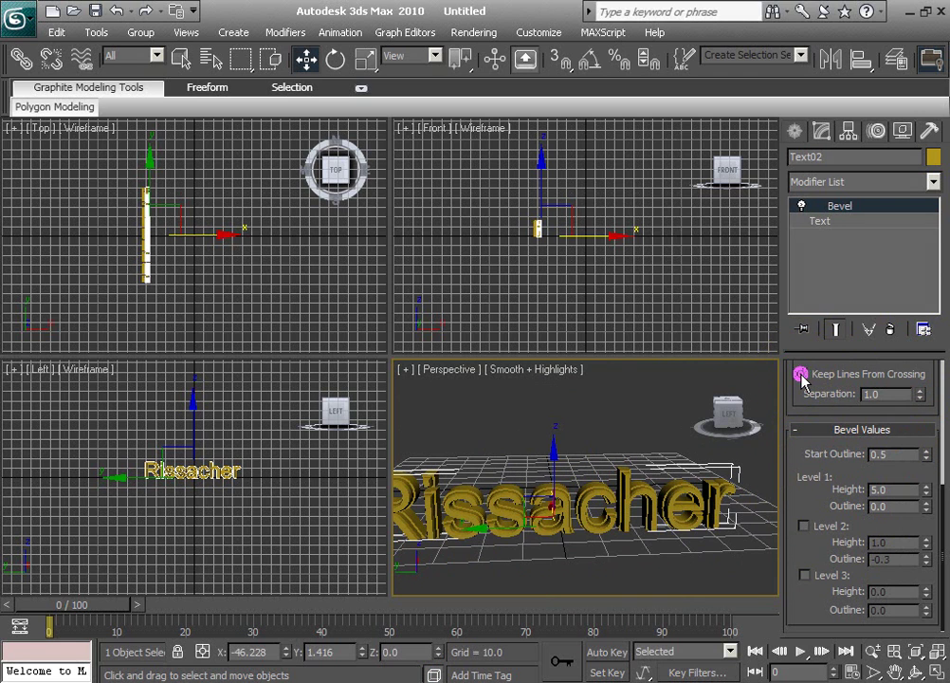
click(802, 375)
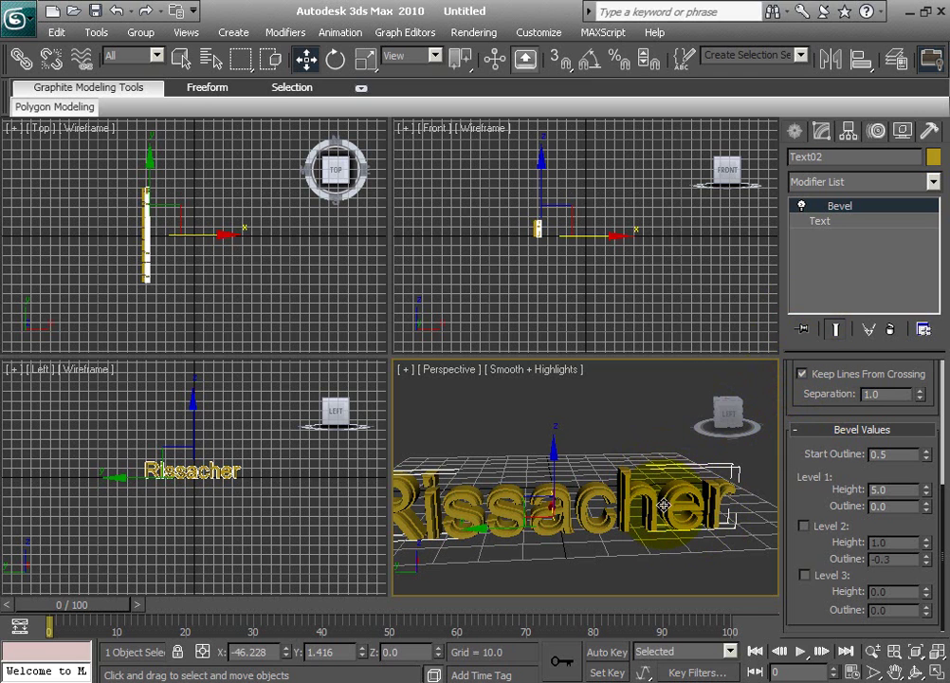
click(802, 376)
click(802, 376)
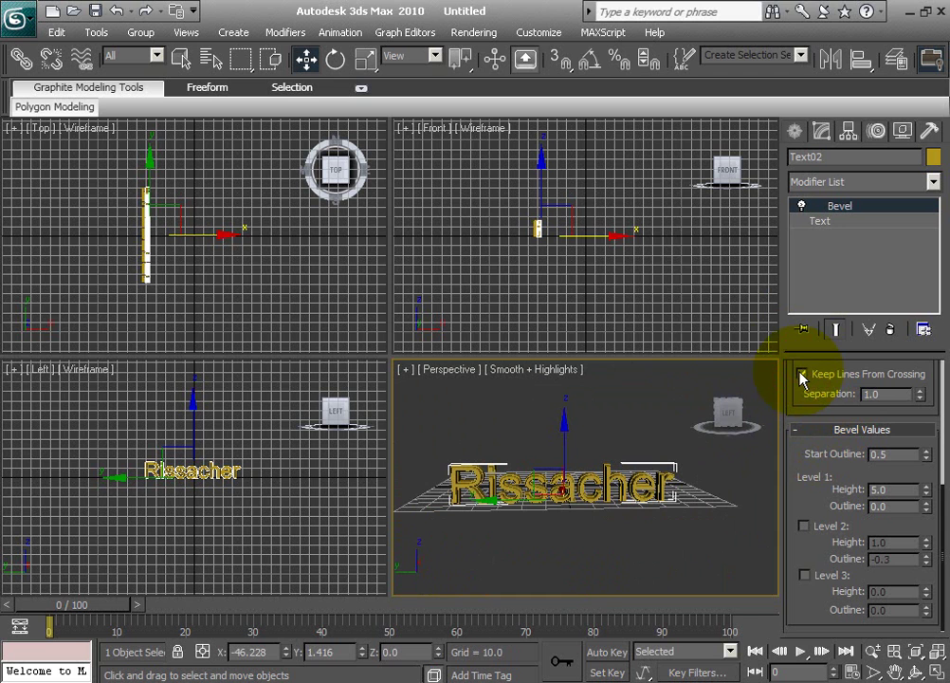
click(801, 376)
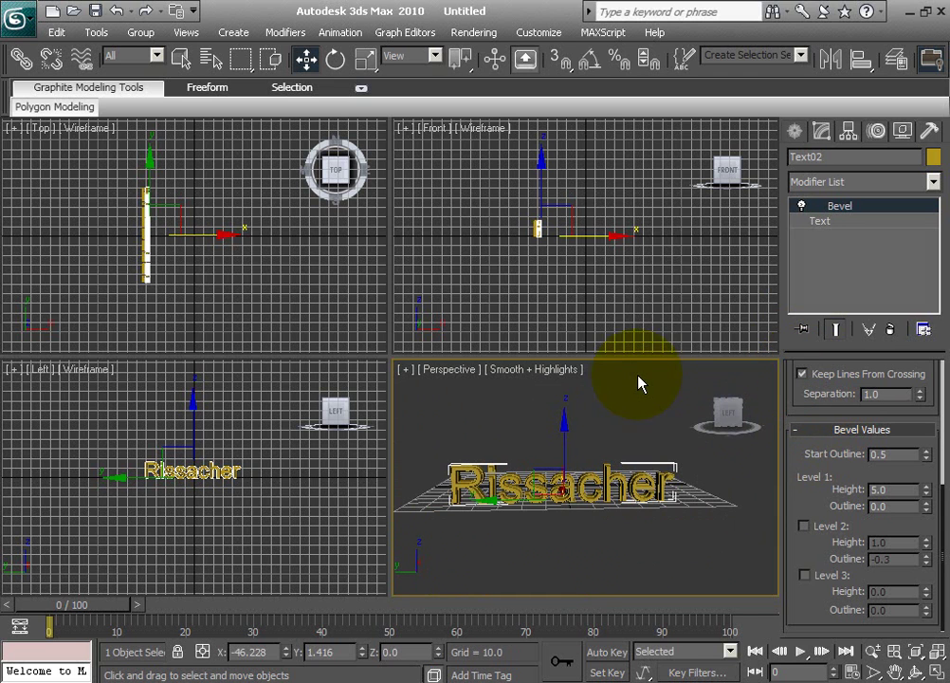
Unhide all hidden objects in the scene and deselect the text.
right_click(608, 411)
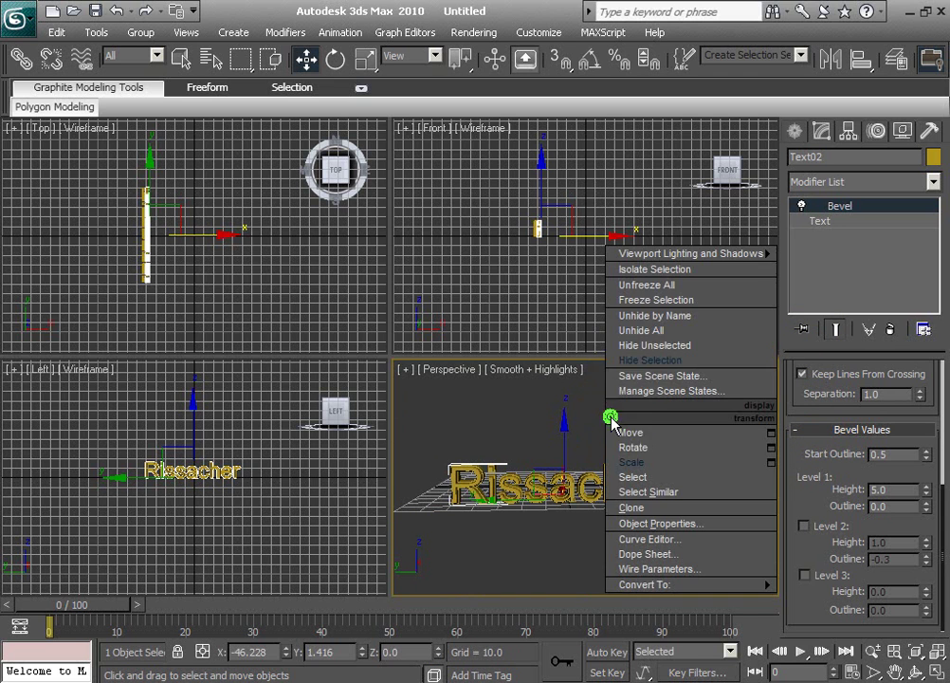
click(642, 330)
scroll(593, 509, up, 2)
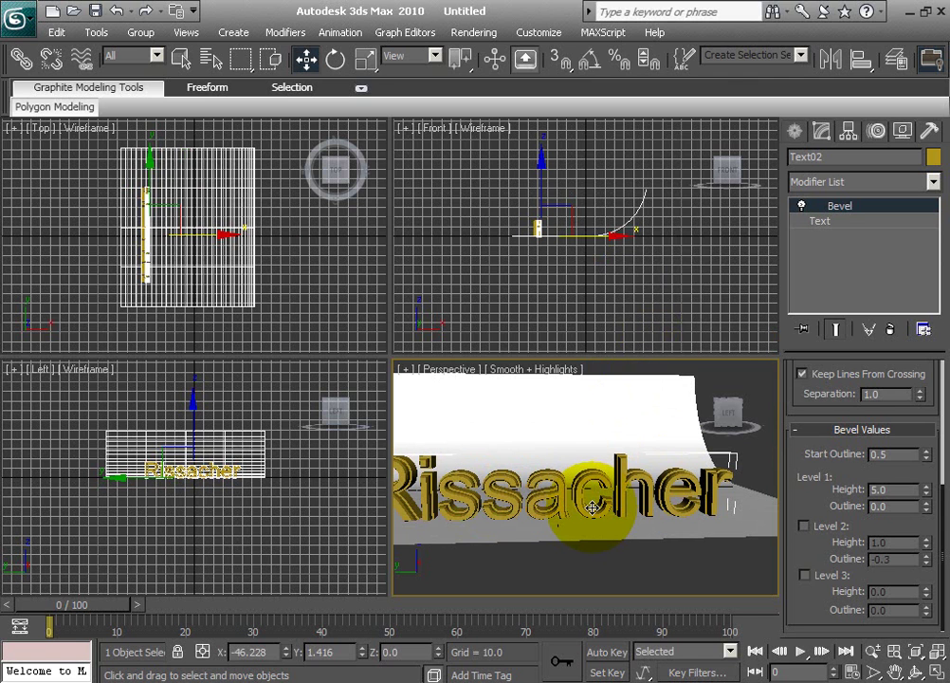
click(621, 558)
scroll(637, 555, down, 2)
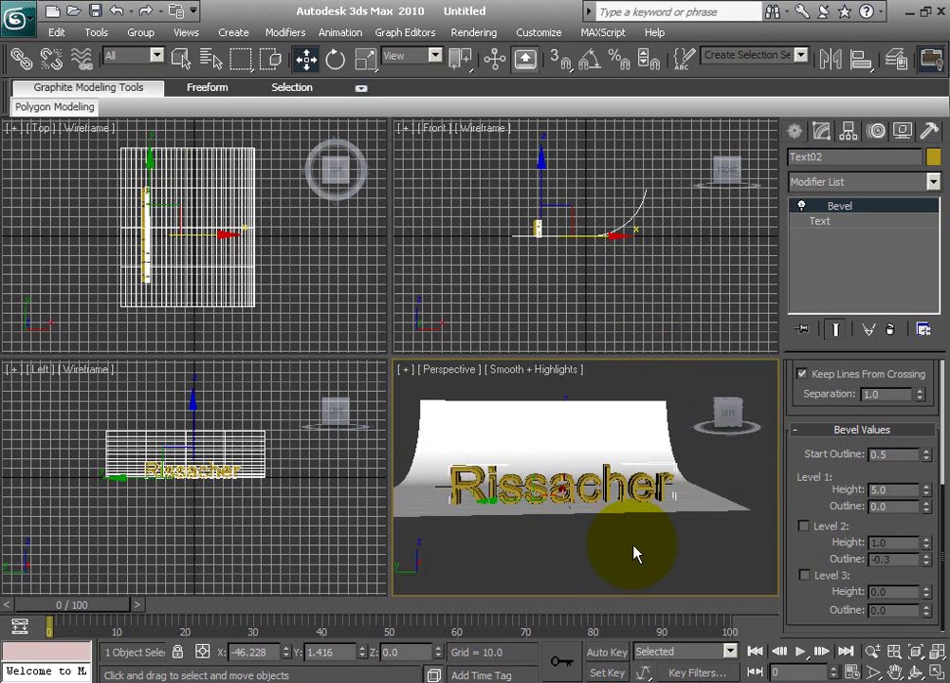
scroll(627, 542, up, 2)
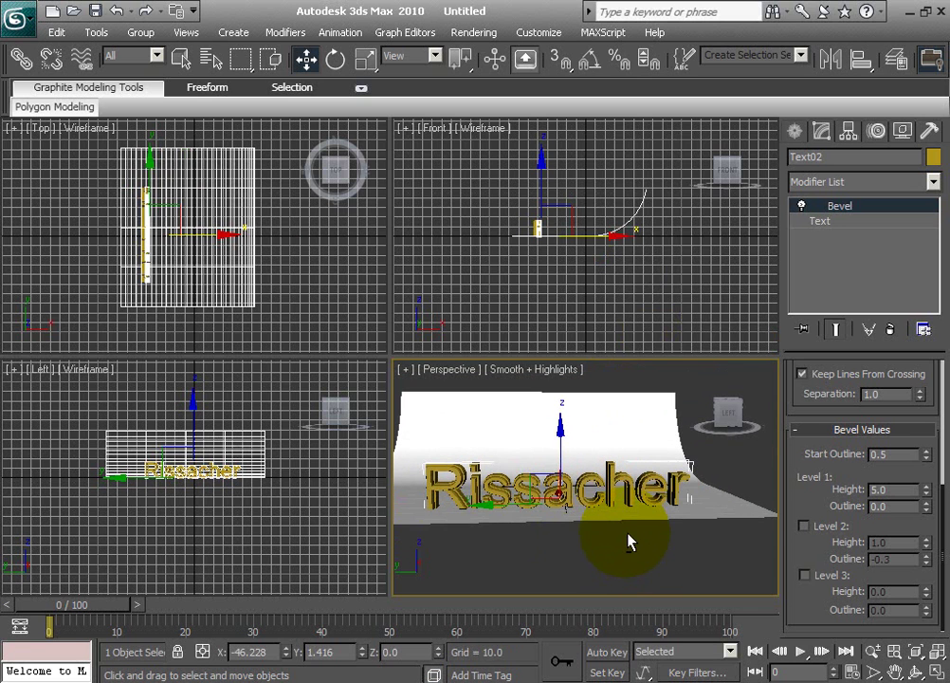
key(alt)
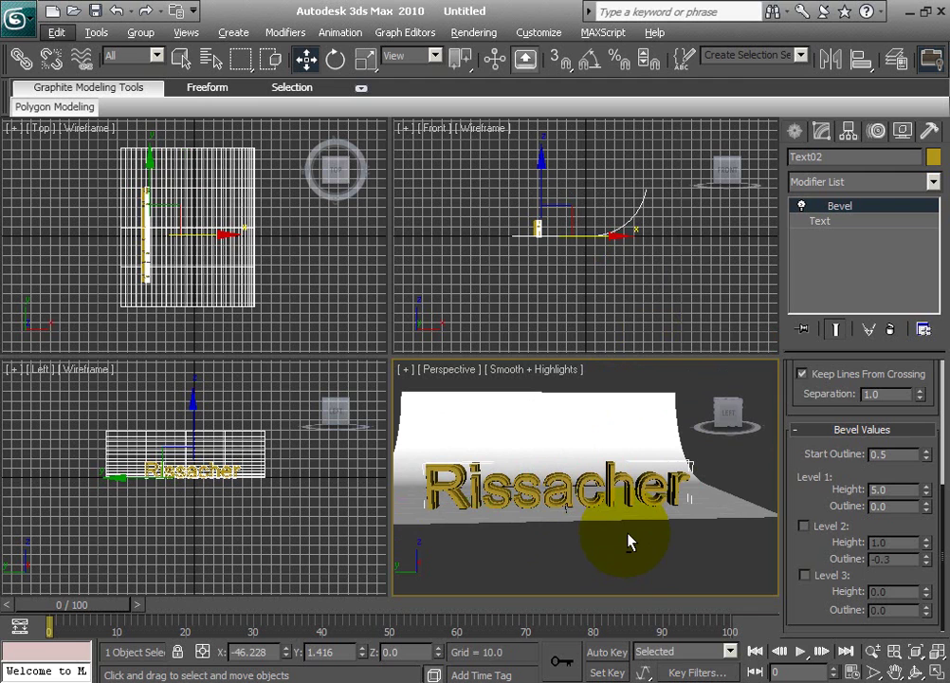
click(627, 543)
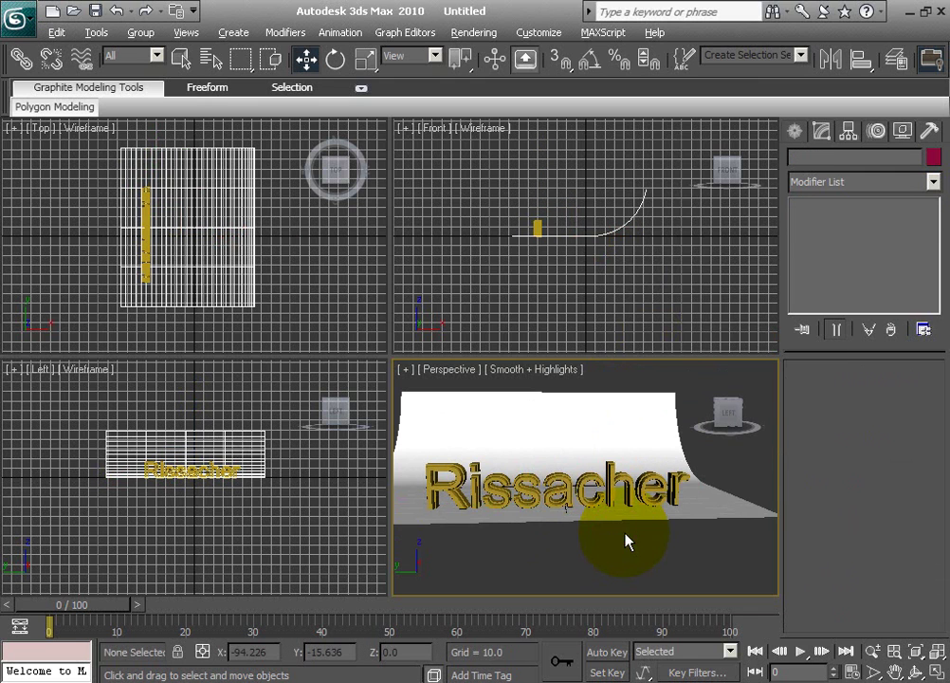
Select the curved backdrop plane behind the text.
key(alt)
scroll(626, 541, up, 3)
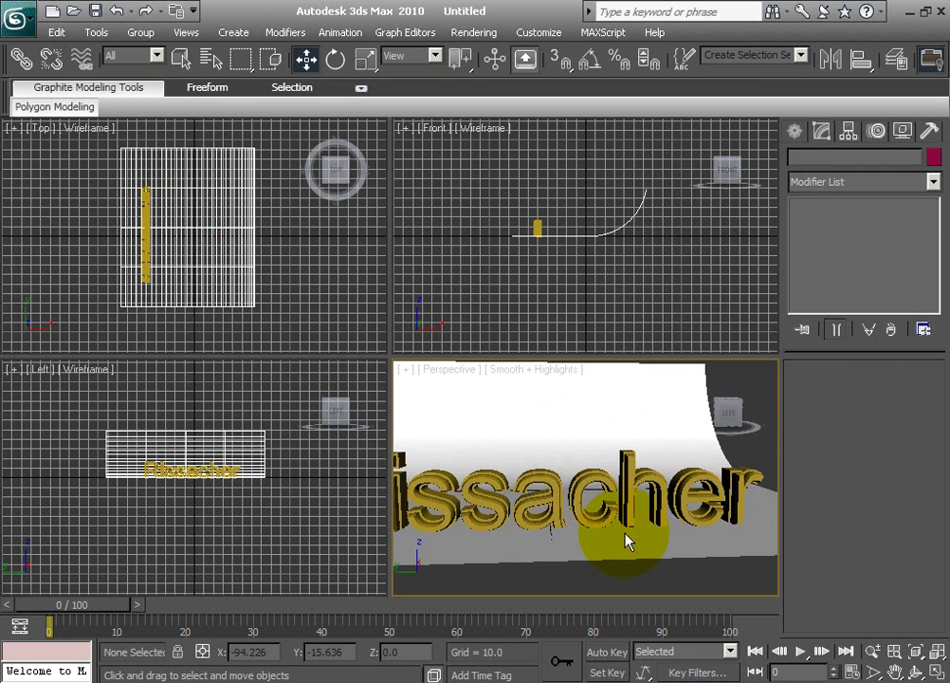
key(alt)
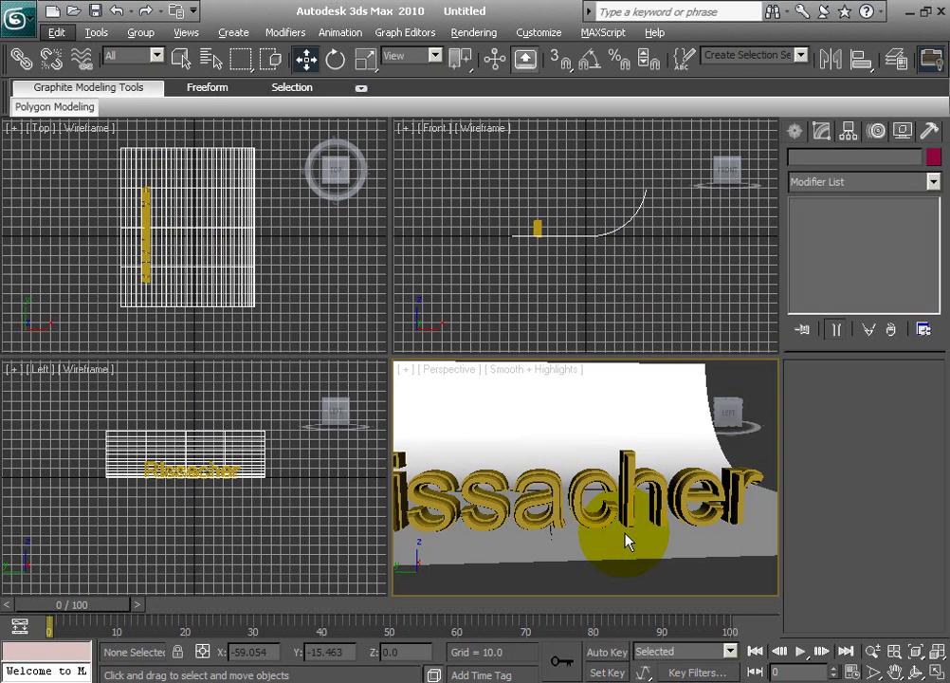
click(585, 471)
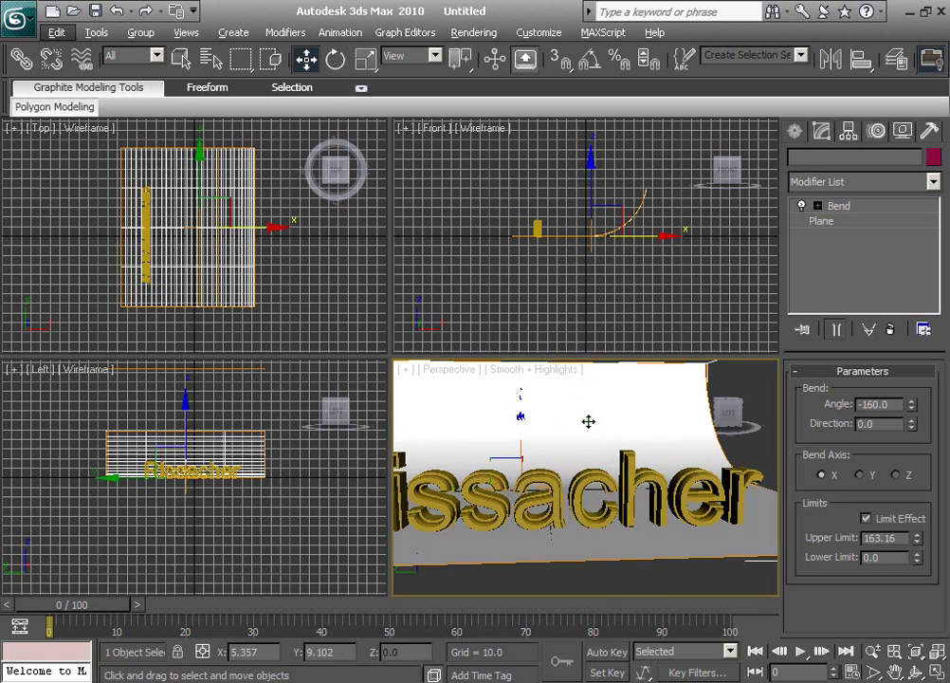
right_click(587, 420)
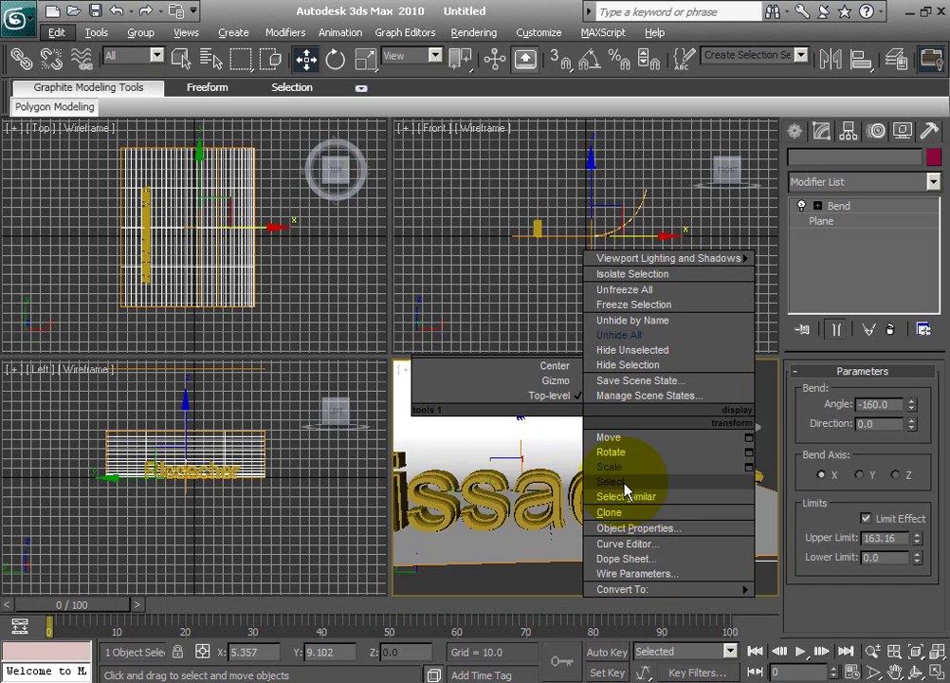
click(504, 434)
scroll(506, 431, down, 3)
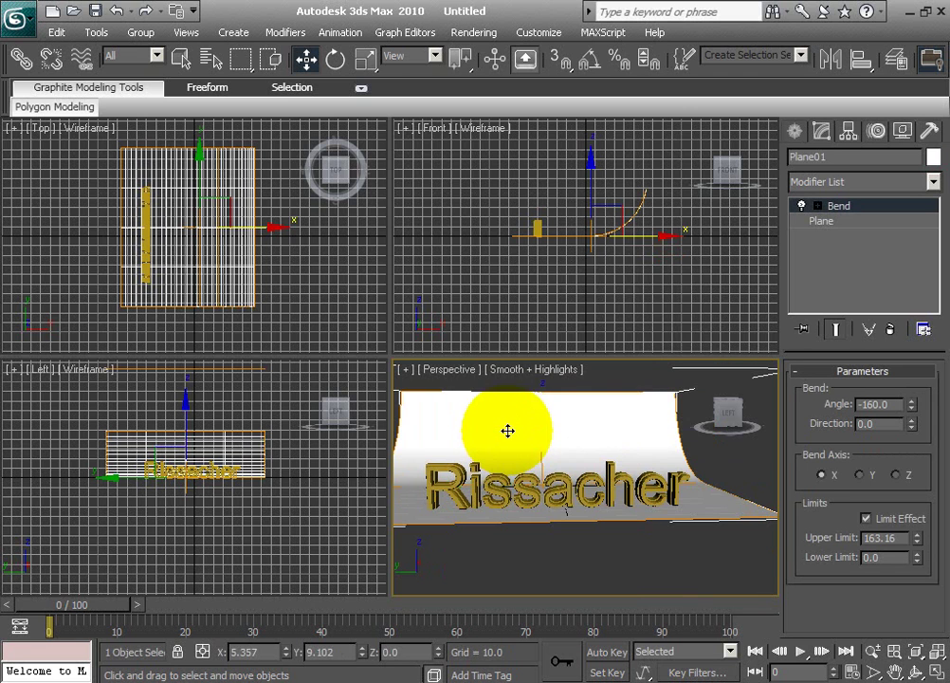
right_click(526, 423)
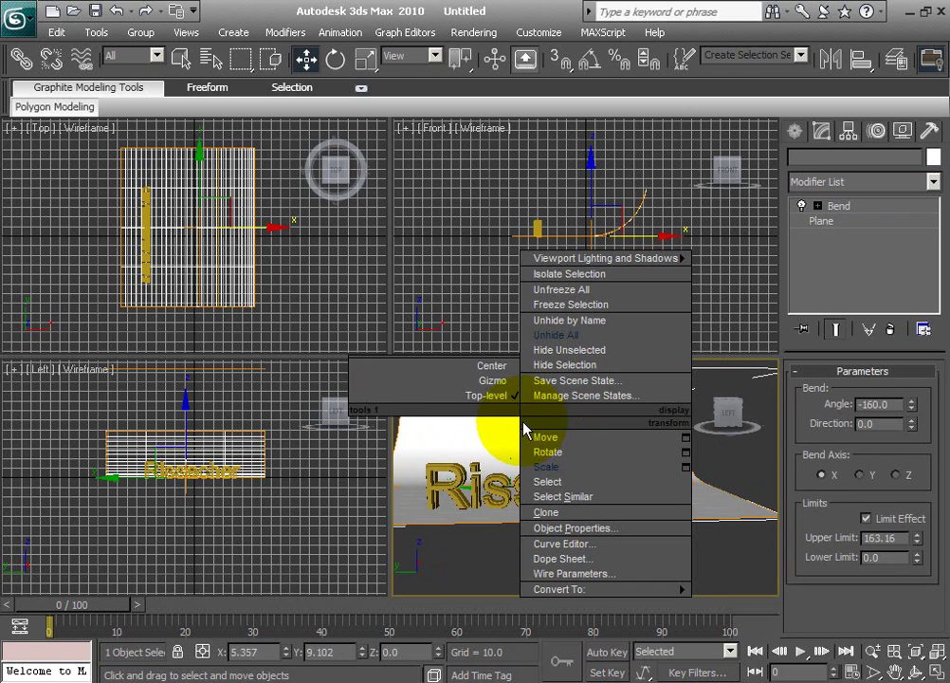
click(488, 423)
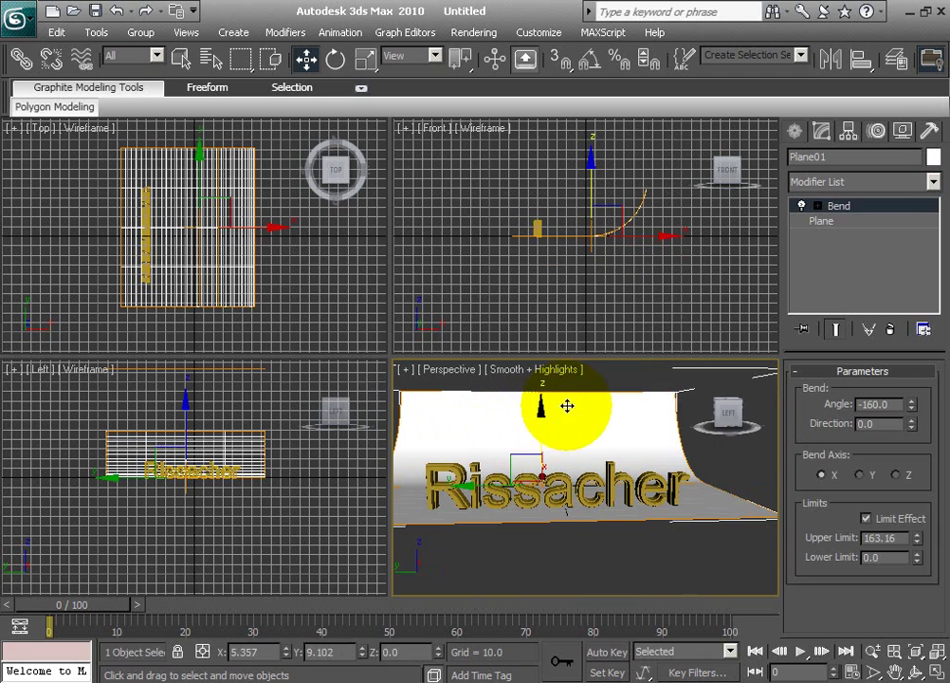
click(841, 223)
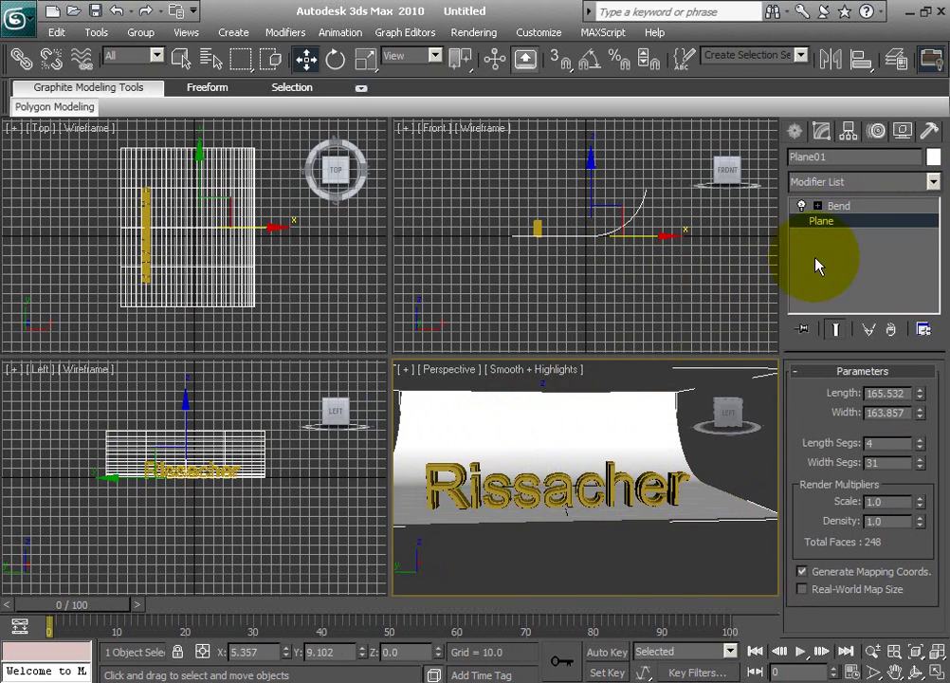
right_click(621, 408)
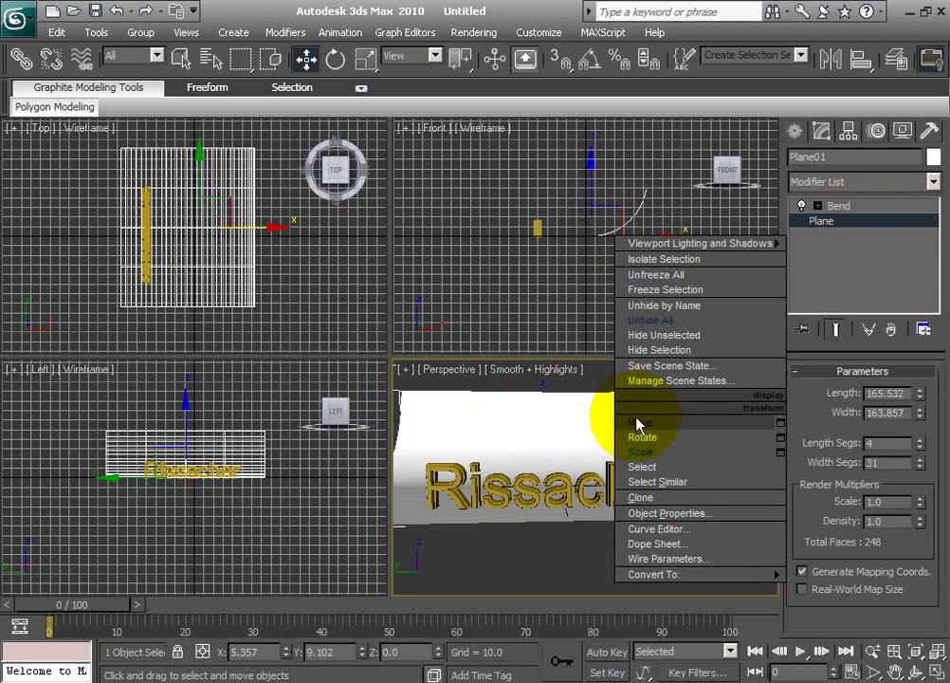
click(303, 54)
click(677, 478)
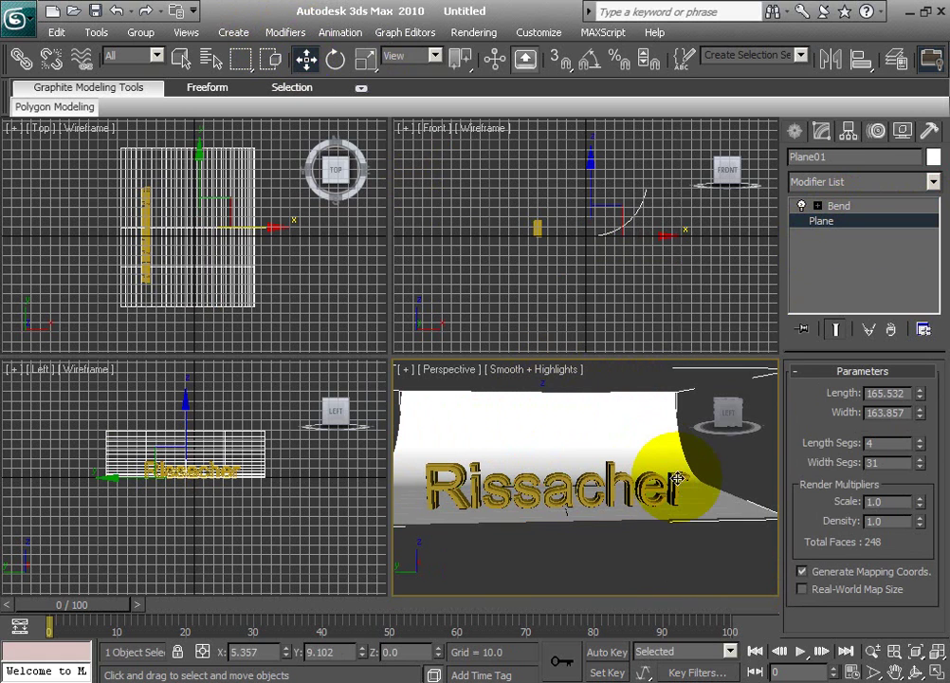
drag(677, 479, 696, 549)
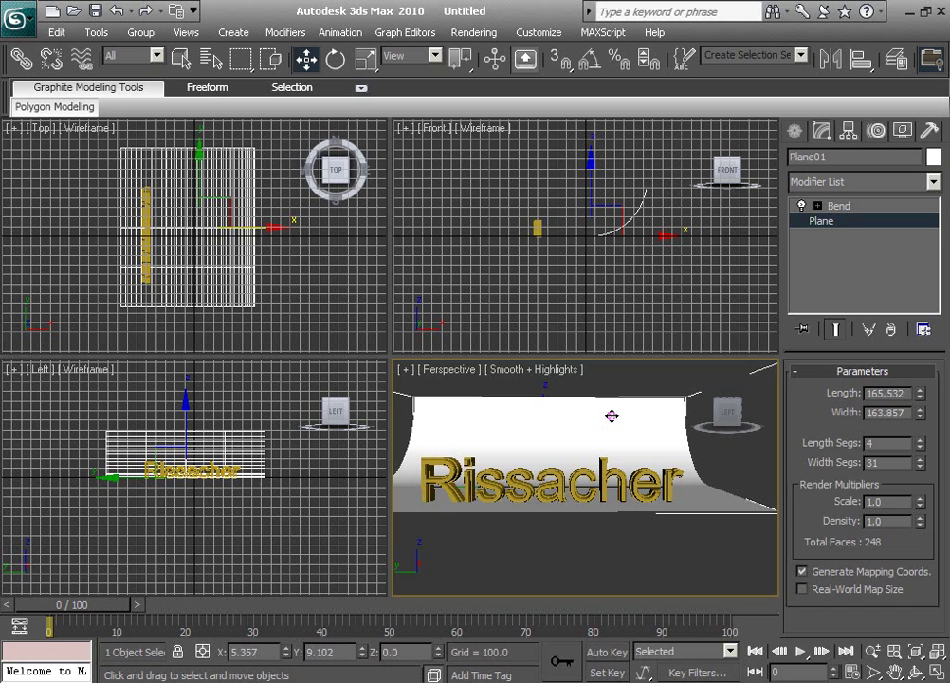
Scale the curved backdrop plane up uniformly to about 347 percent so it fills the perspective view.
right_click(611, 415)
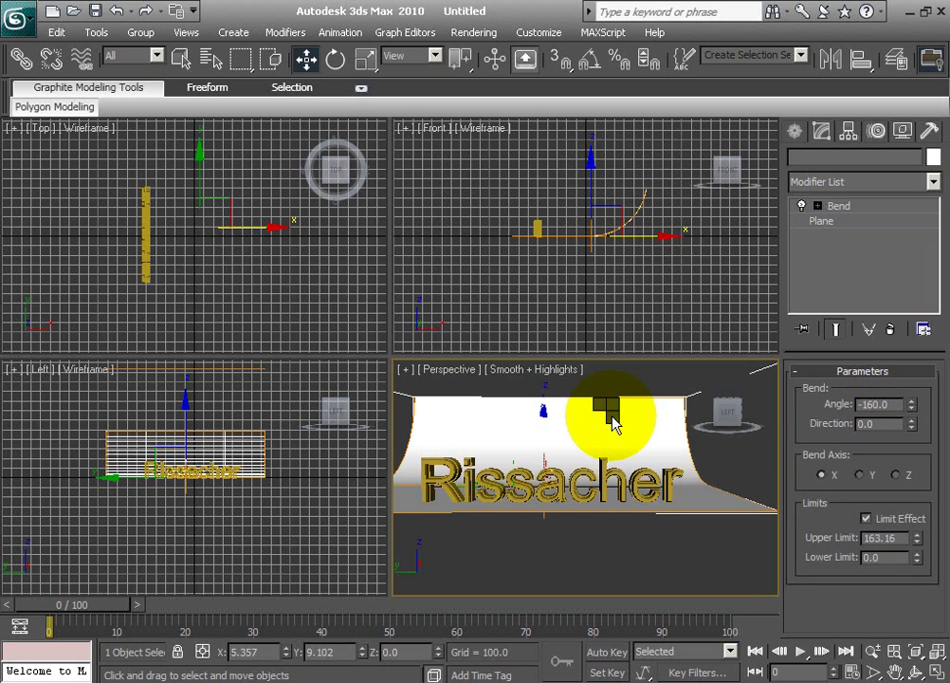
click(633, 460)
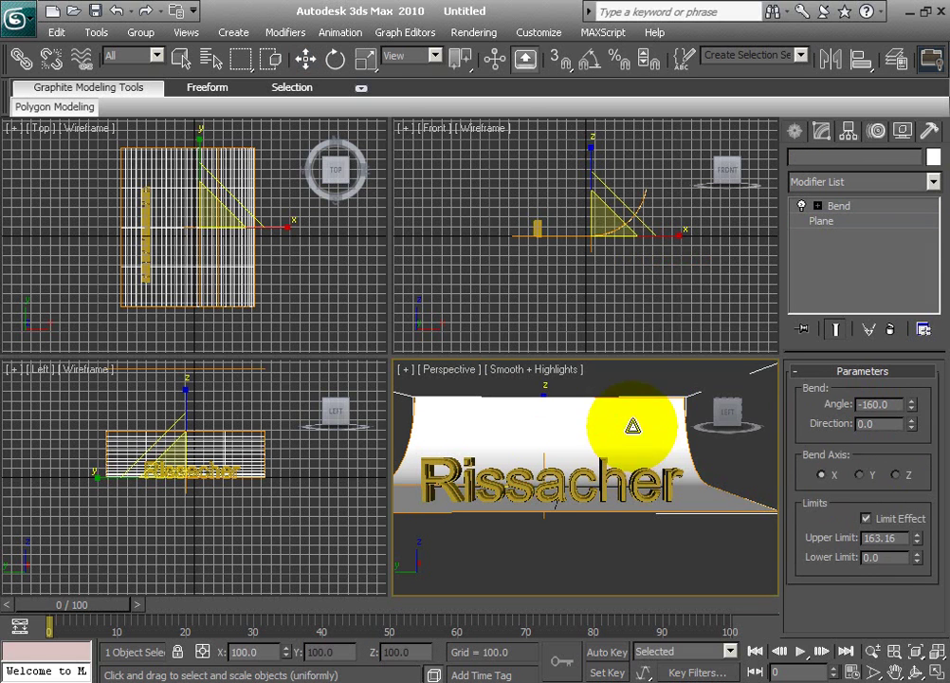
drag(631, 414, 589, 450)
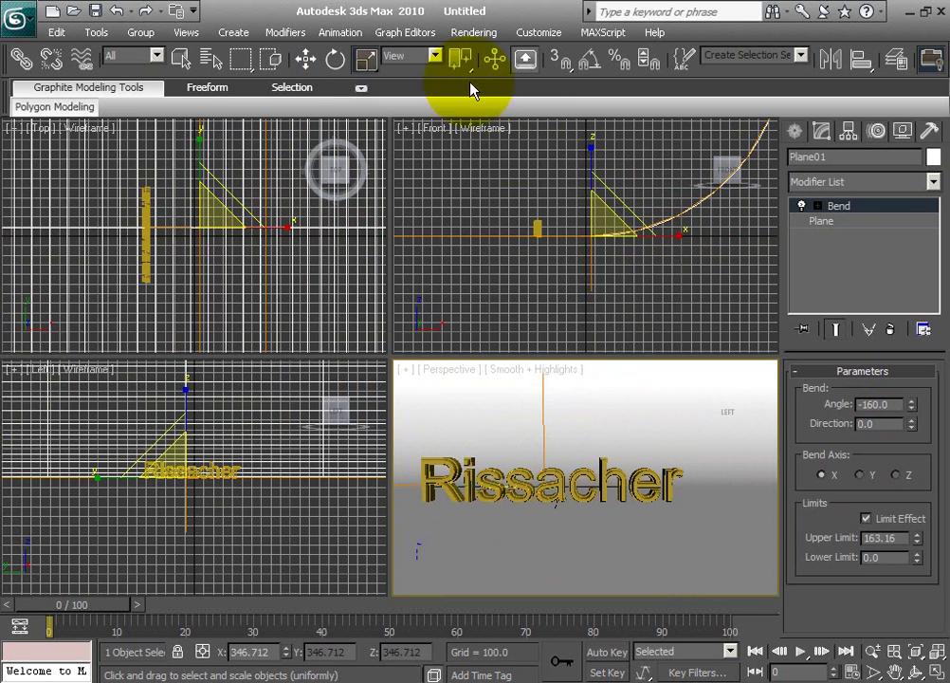
Render the perspective view to check the beveled text against the backdrop, and close the rendered image.
click(474, 34)
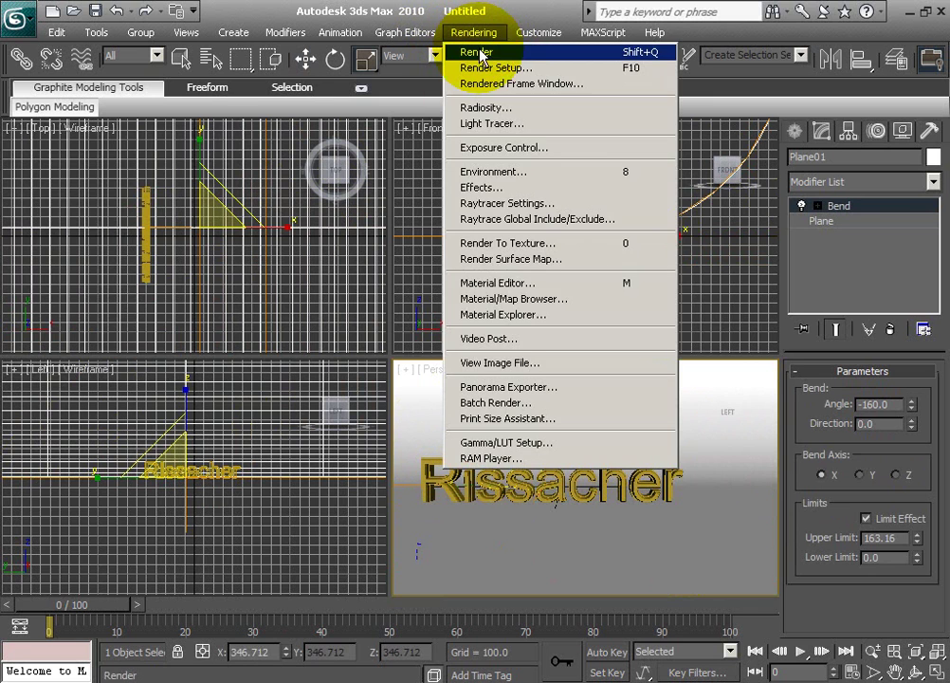
click(476, 52)
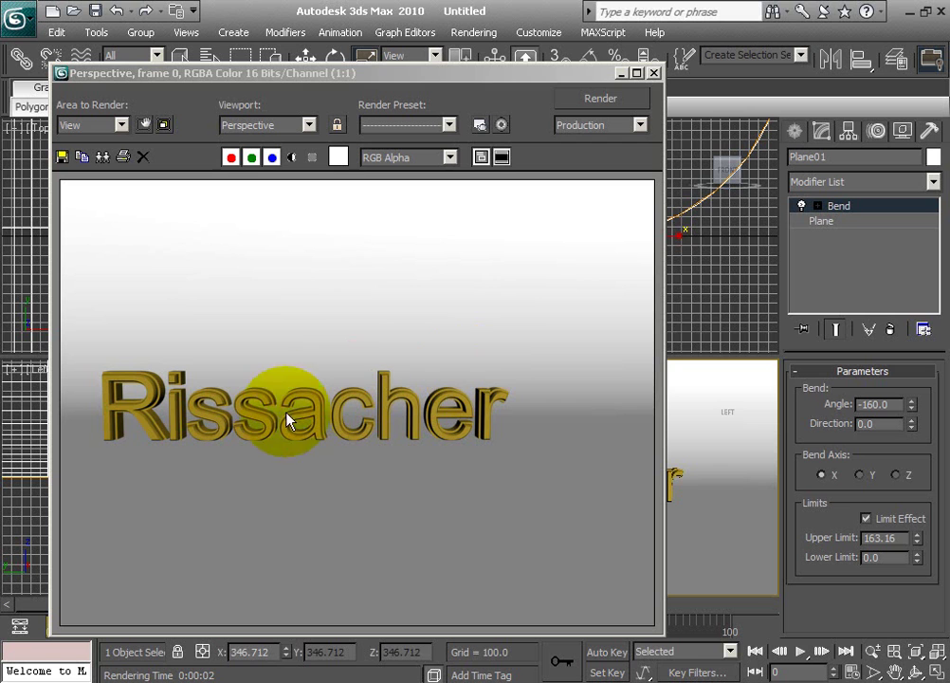
click(207, 446)
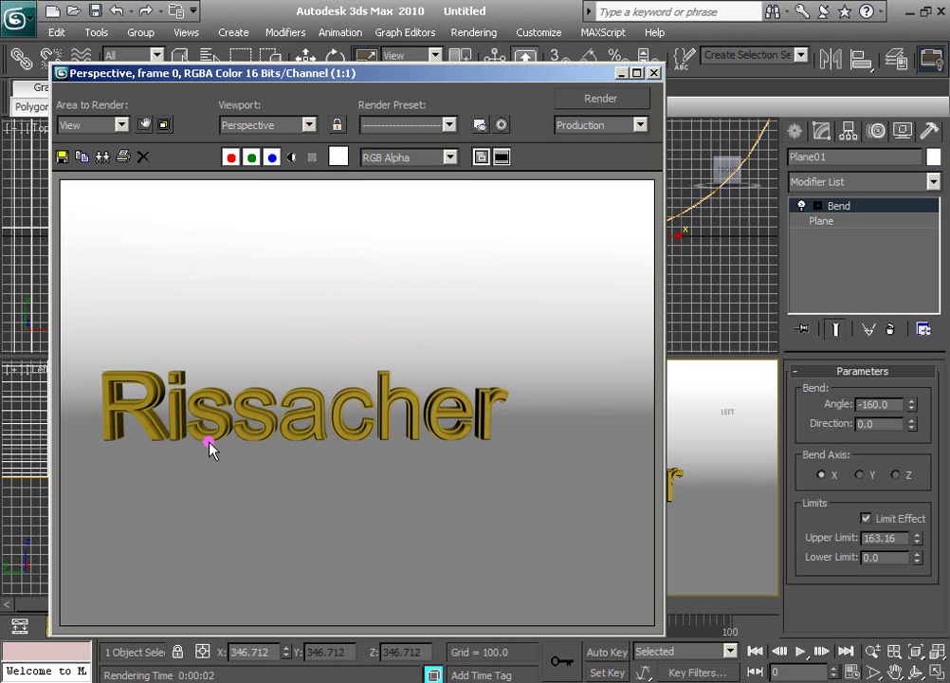
click(652, 73)
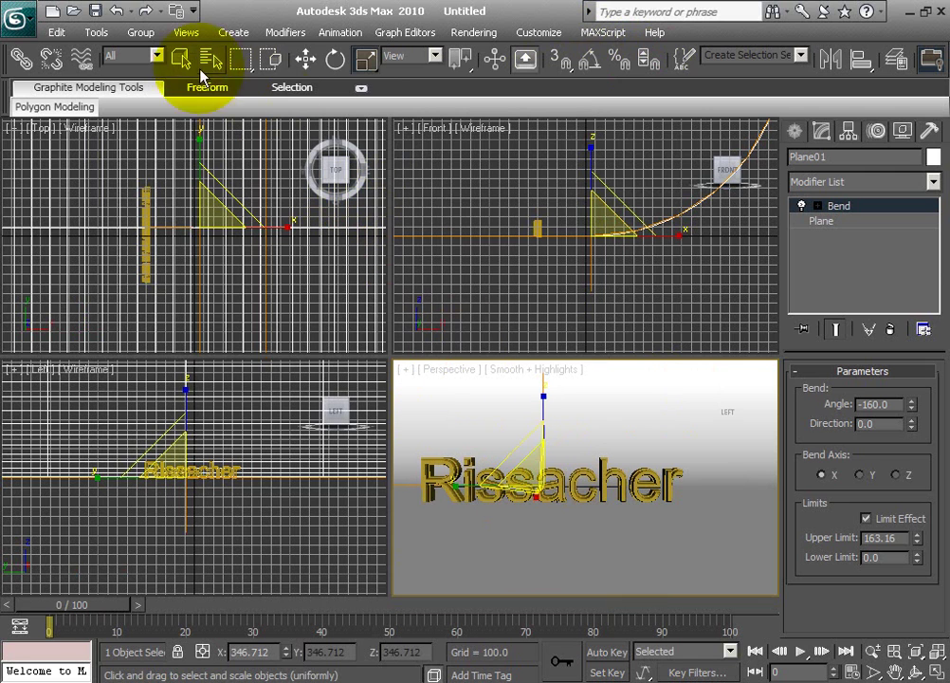
Select both objects that make up the beveled text and raise them slightly in Z above the backdrop plane.
click(306, 60)
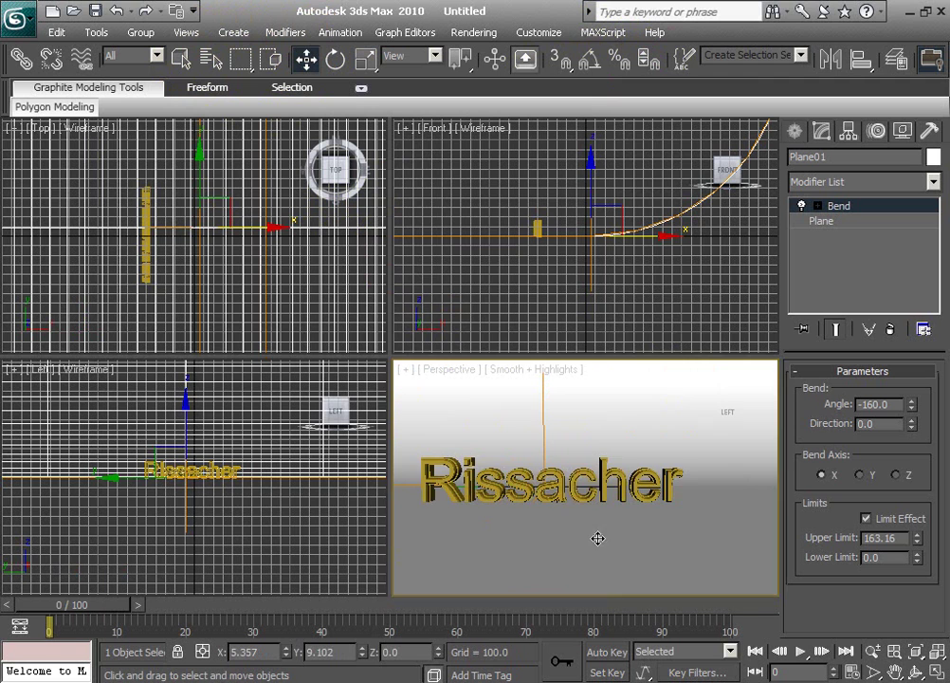
alt+middle_drag(595, 538, 615, 596)
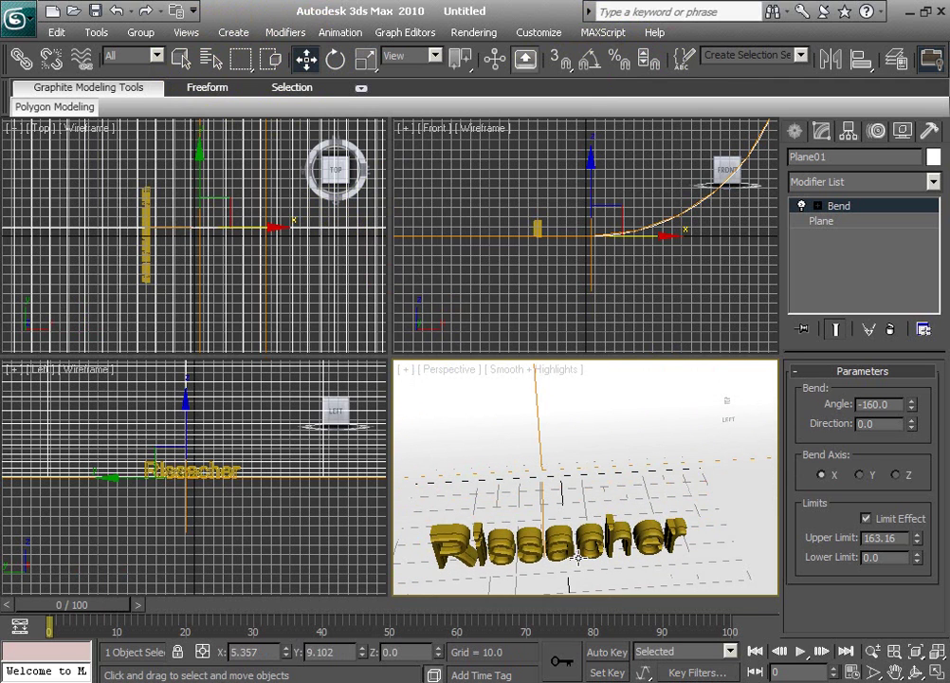
click(555, 547)
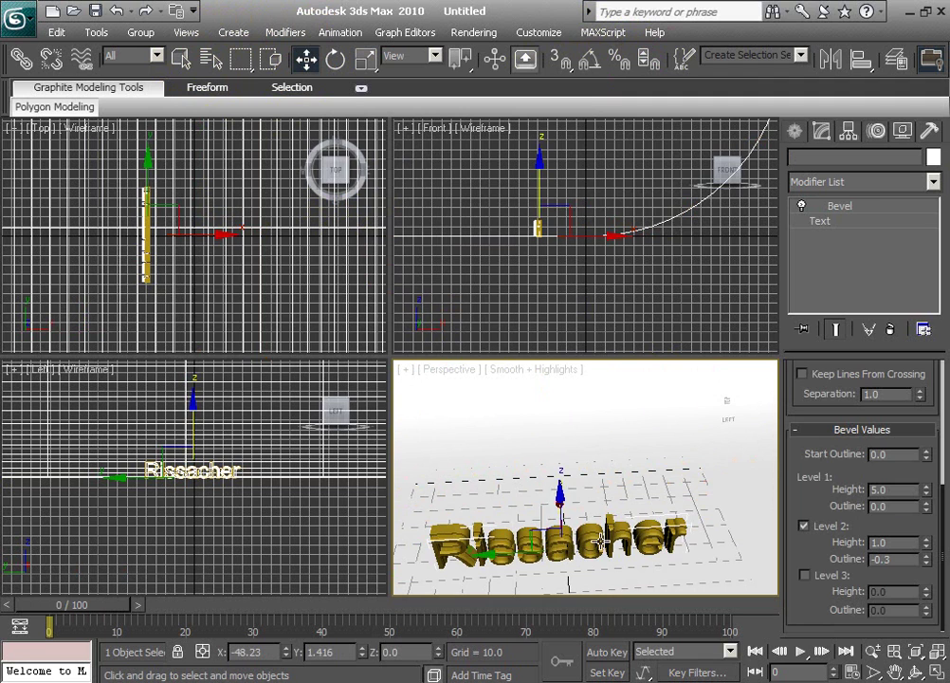
key(ctrl+a)
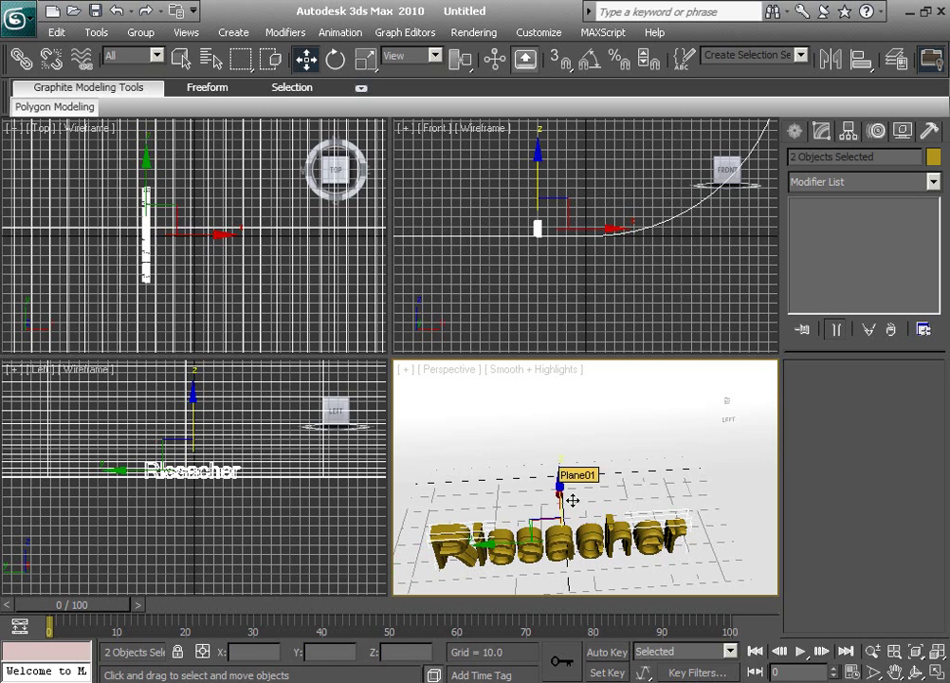
drag(573, 499, 574, 498)
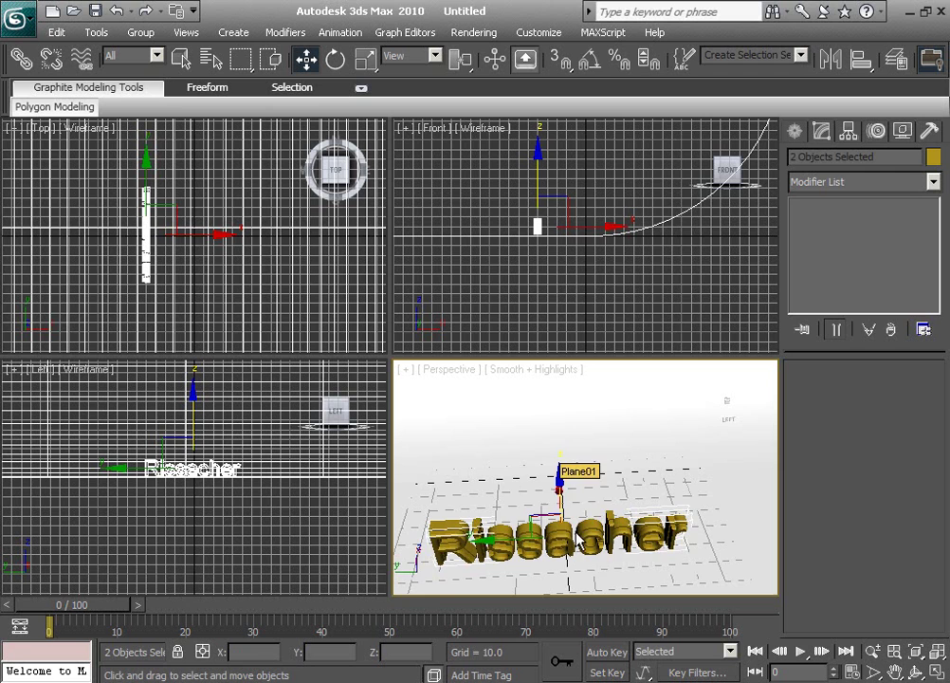
Render the low perspective view to check the raised text against the backdrop, and close the rendered image.
key(shift+z)
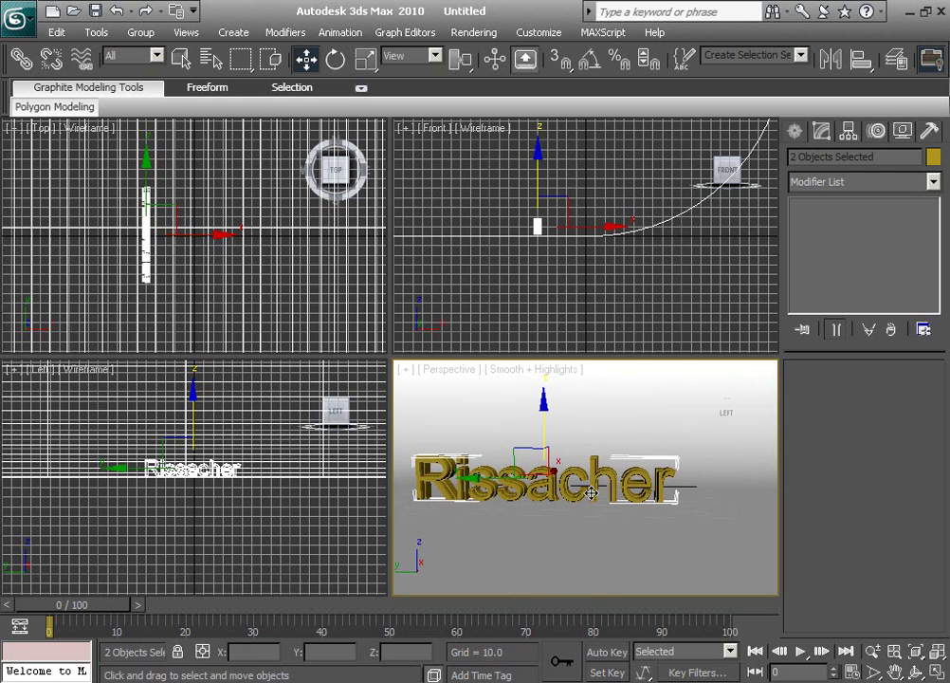
click(473, 32)
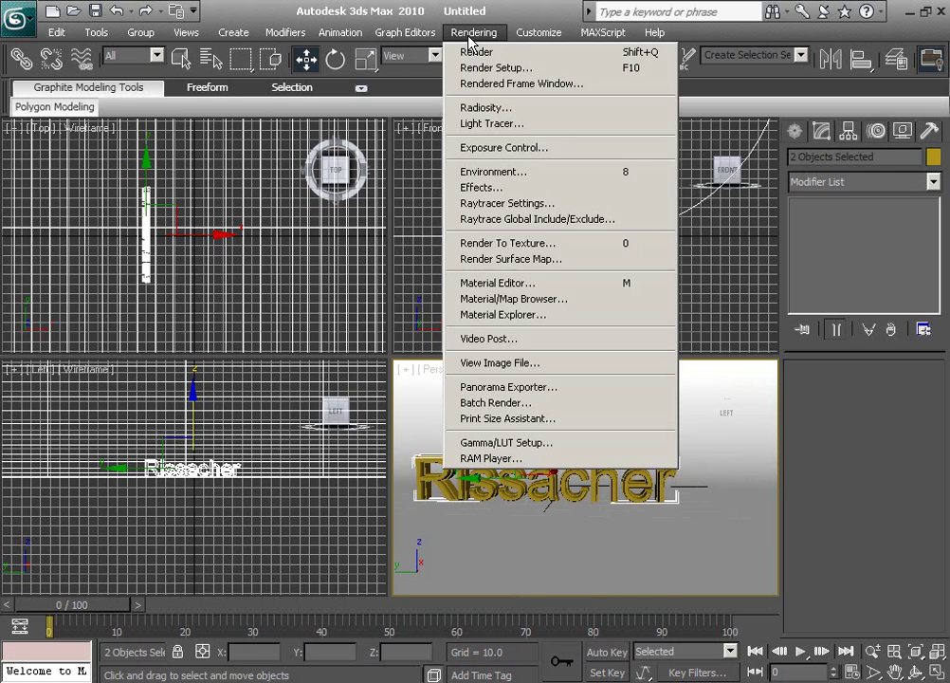
click(476, 51)
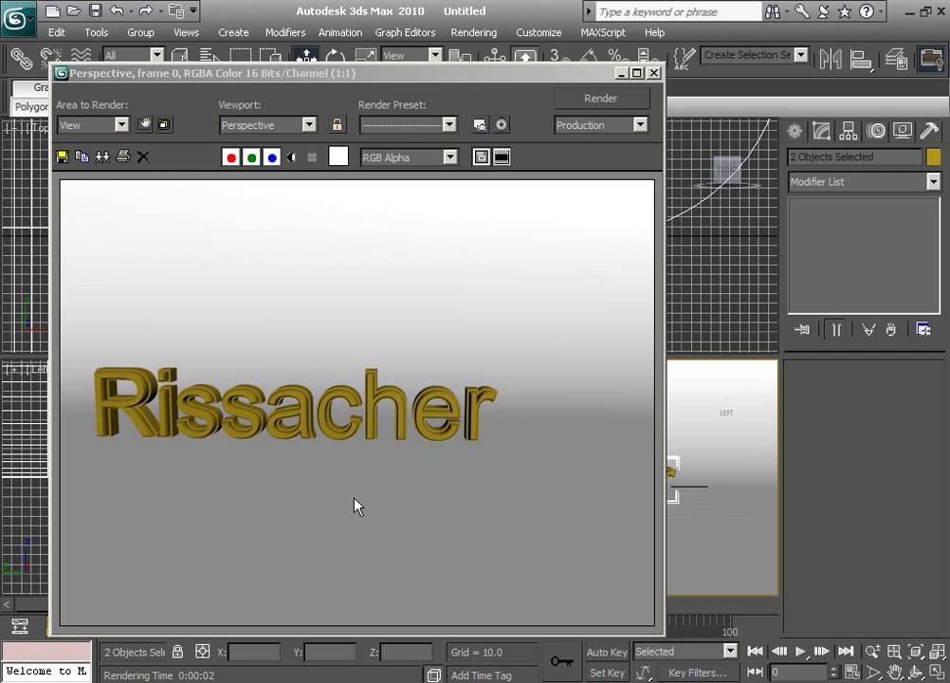
click(653, 73)
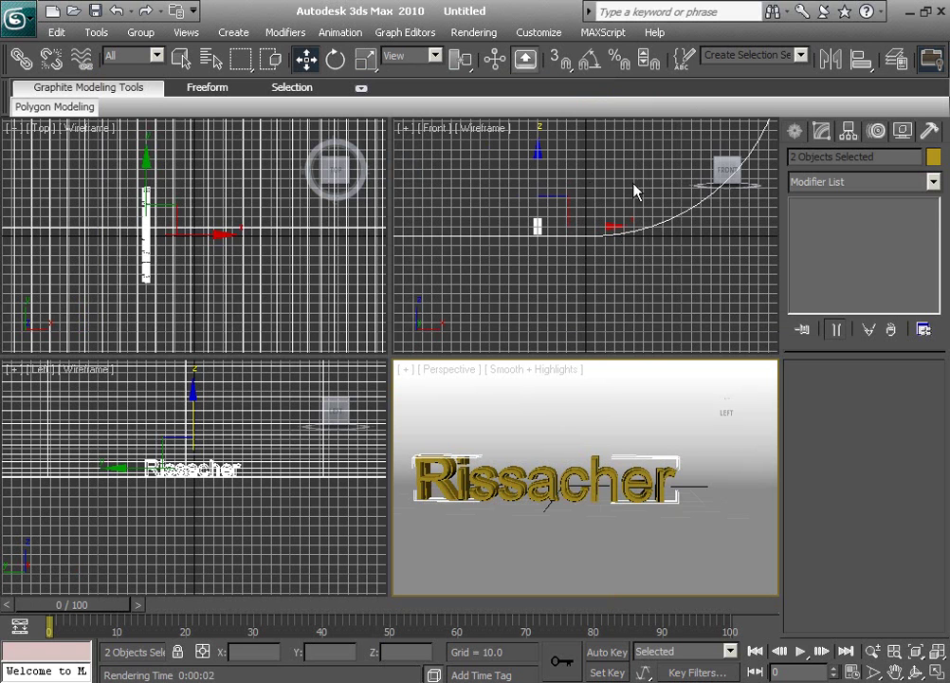
Select only the curved backdrop plane and face the text straight on in the perspective view.
click(664, 406)
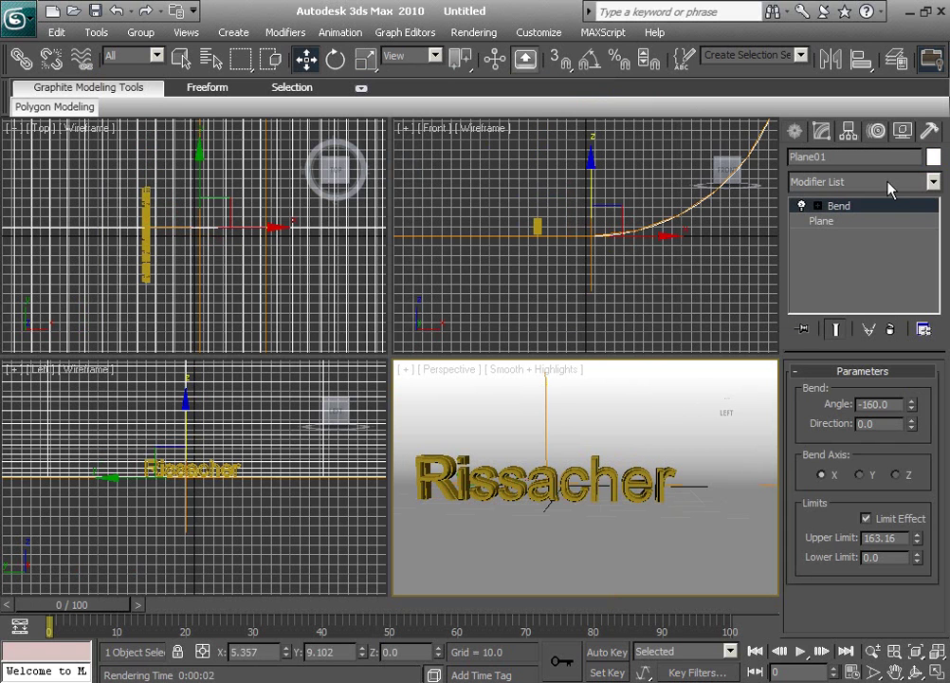
click(795, 130)
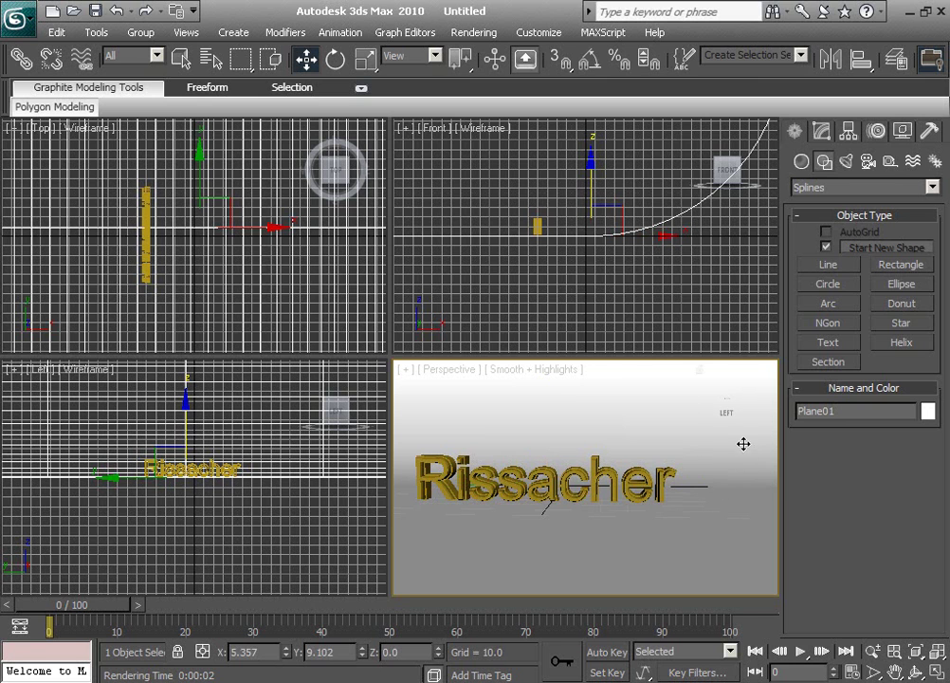
alt+middle_drag(742, 443, 617, 414)
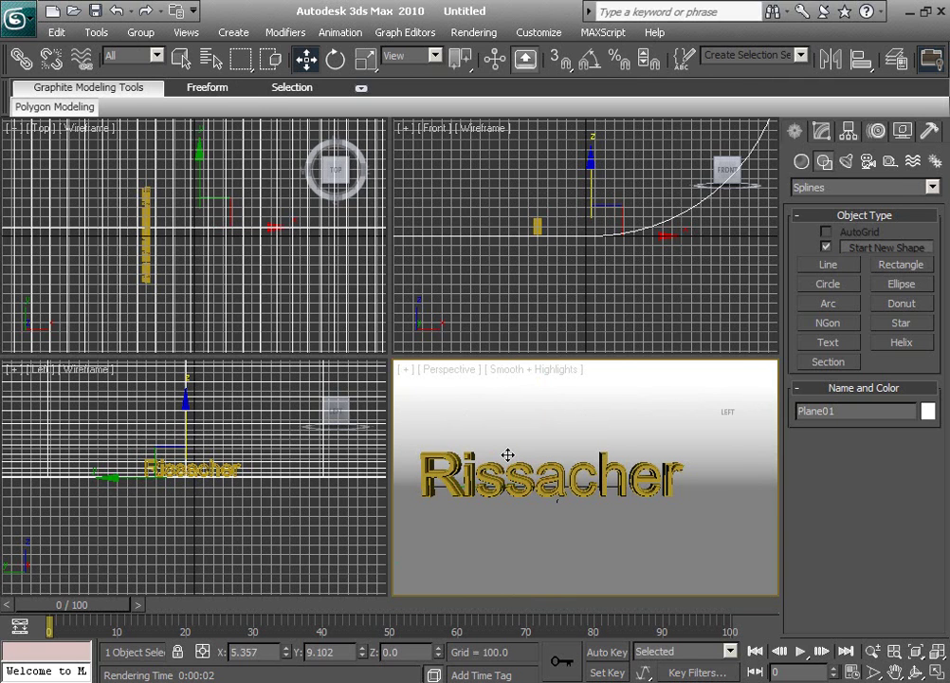
Unlock ambient from diffuse in the first sample material, and set its ambient colour to grey 190 and its diffuse colour to grey 91.
key(m)
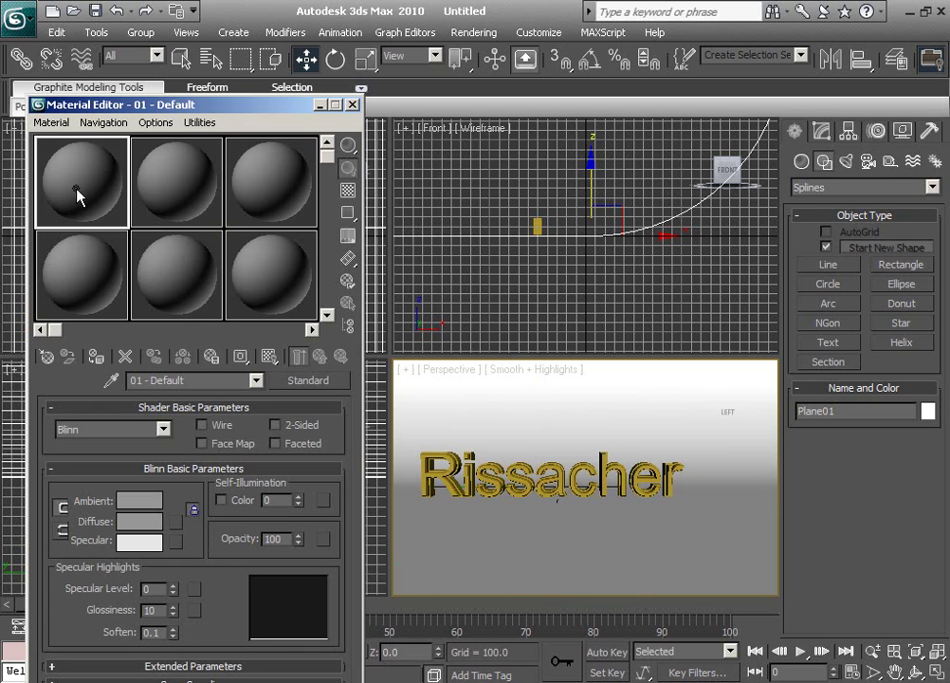
mouse_move(76, 195)
mouse_down()
mouse_move(99, 196)
mouse_move(80, 193)
mouse_up()
click(63, 506)
click(152, 500)
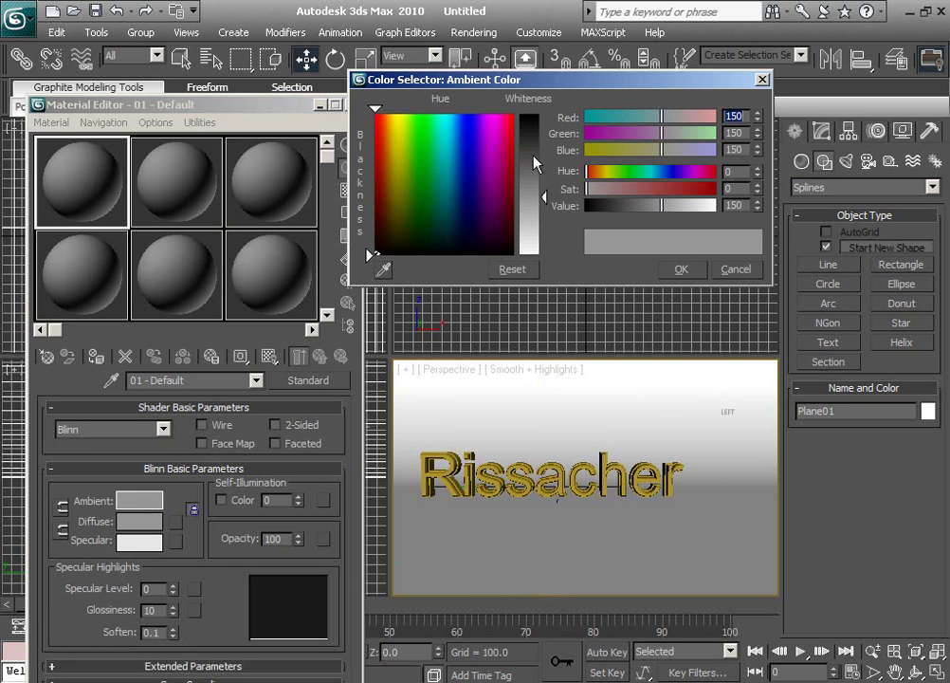
drag(534, 164, 532, 220)
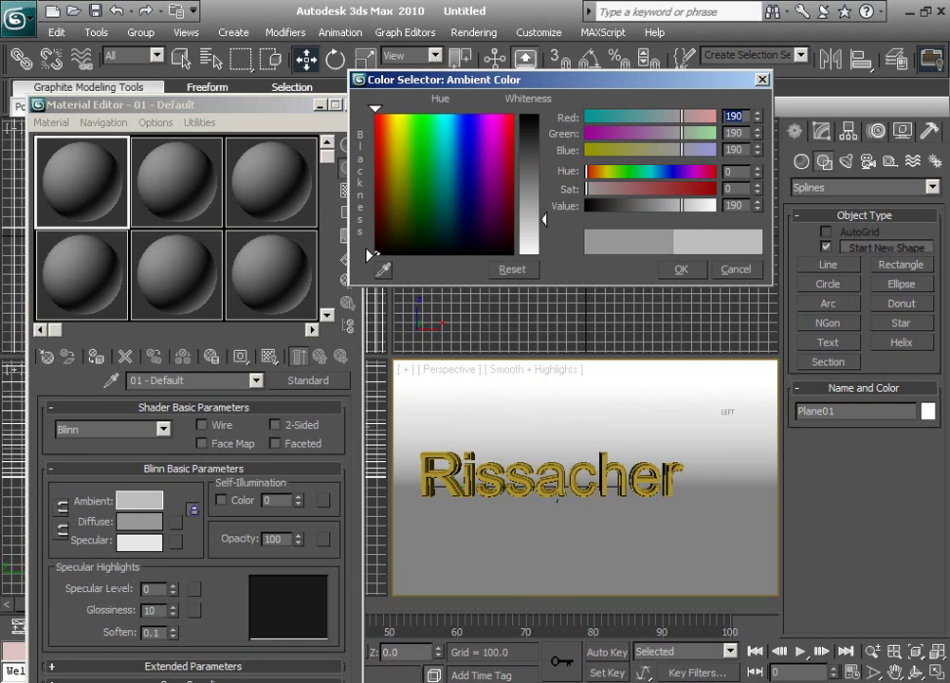
click(678, 270)
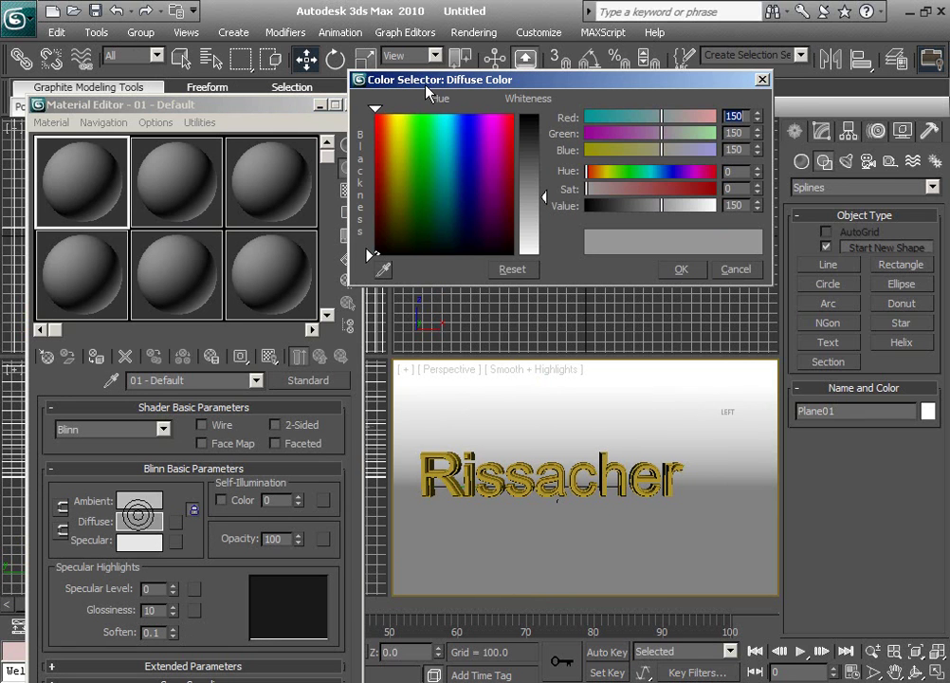
mouse_move(528, 196)
mouse_down()
mouse_move(528, 142)
mouse_move(528, 165)
mouse_up()
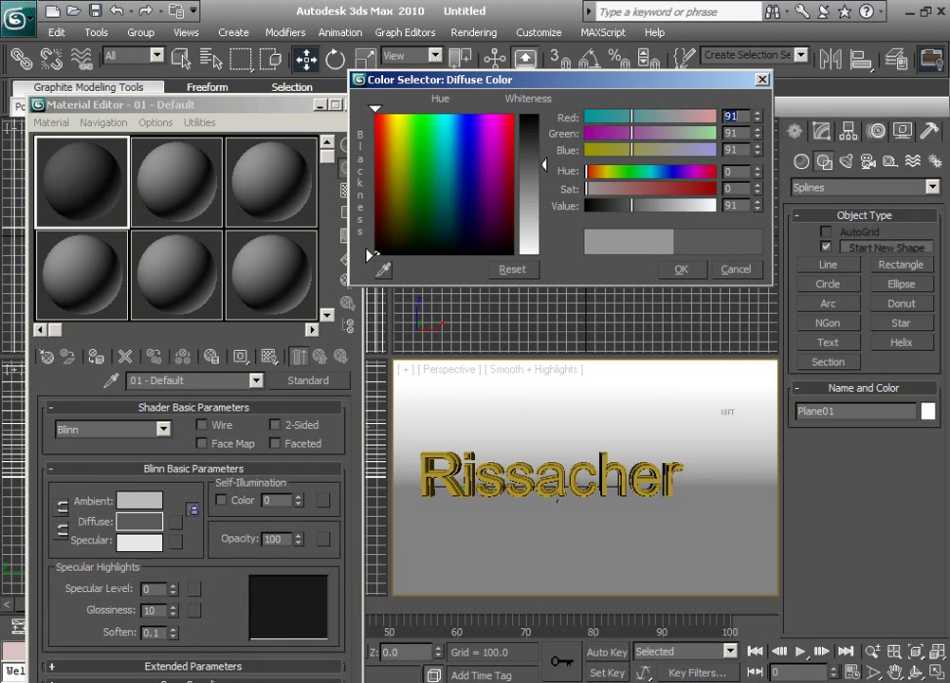
click(677, 269)
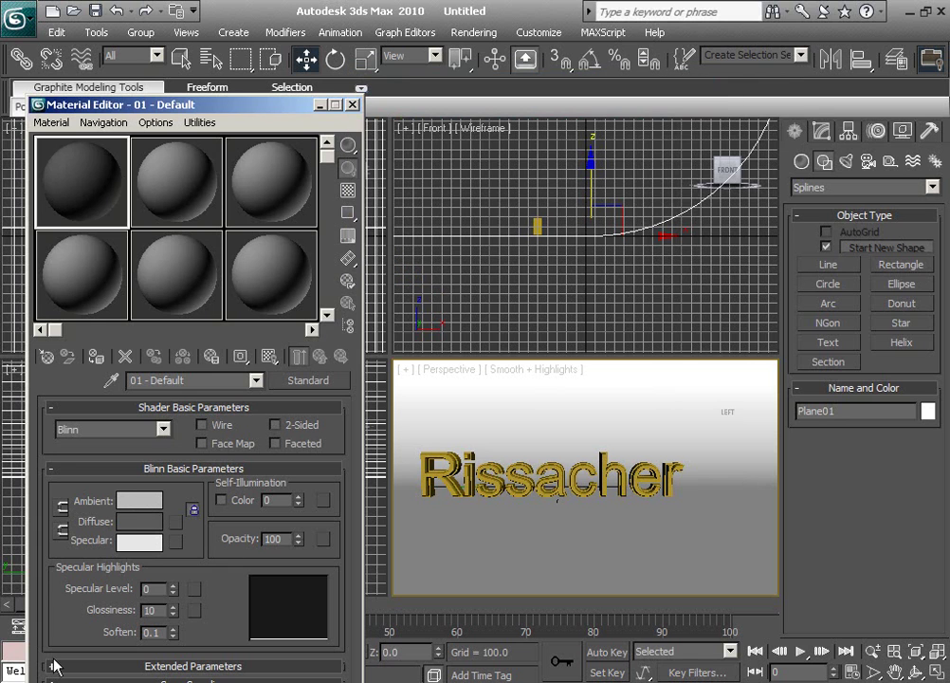
Give the first material specular level 50, glossiness 20 and soften 0, and assign it to the backdrop plane.
text(50)
key(Return)
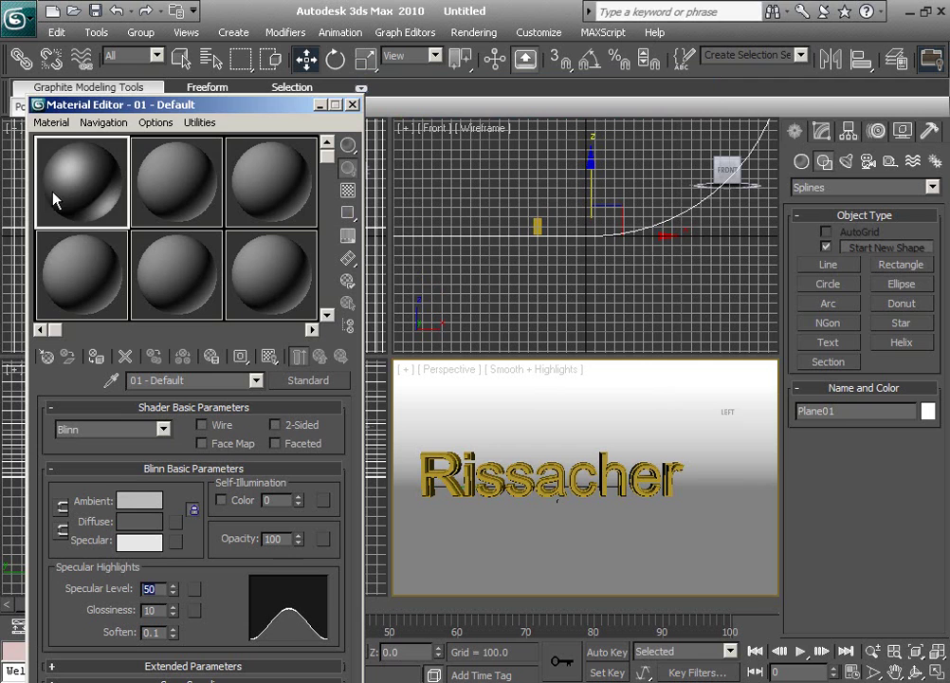
key(Tab)
text(20)
key(Return)
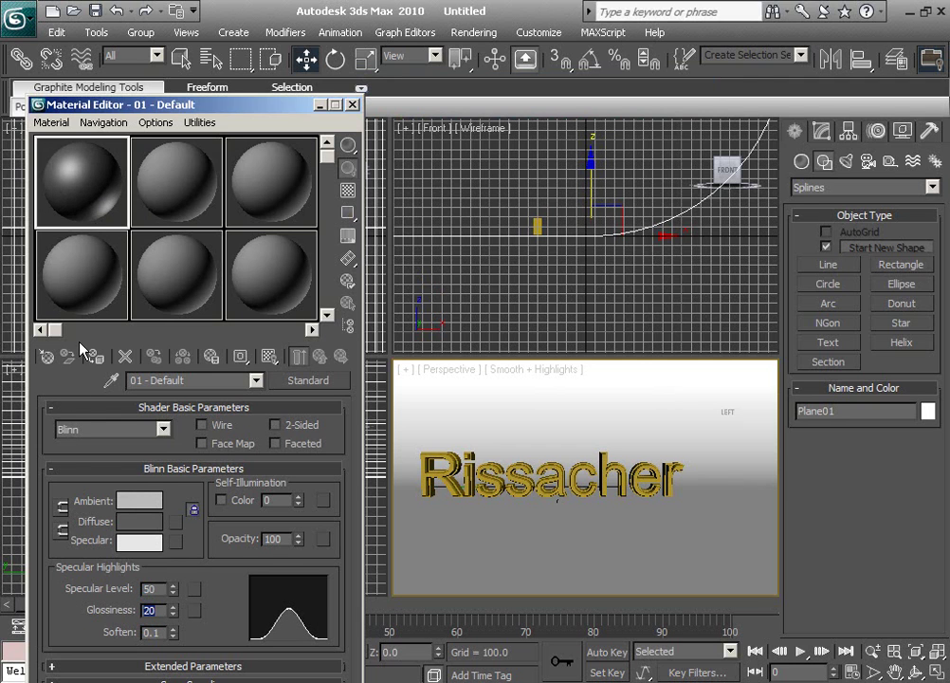
key(Tab)
text(1)
key(Return)
click(172, 637)
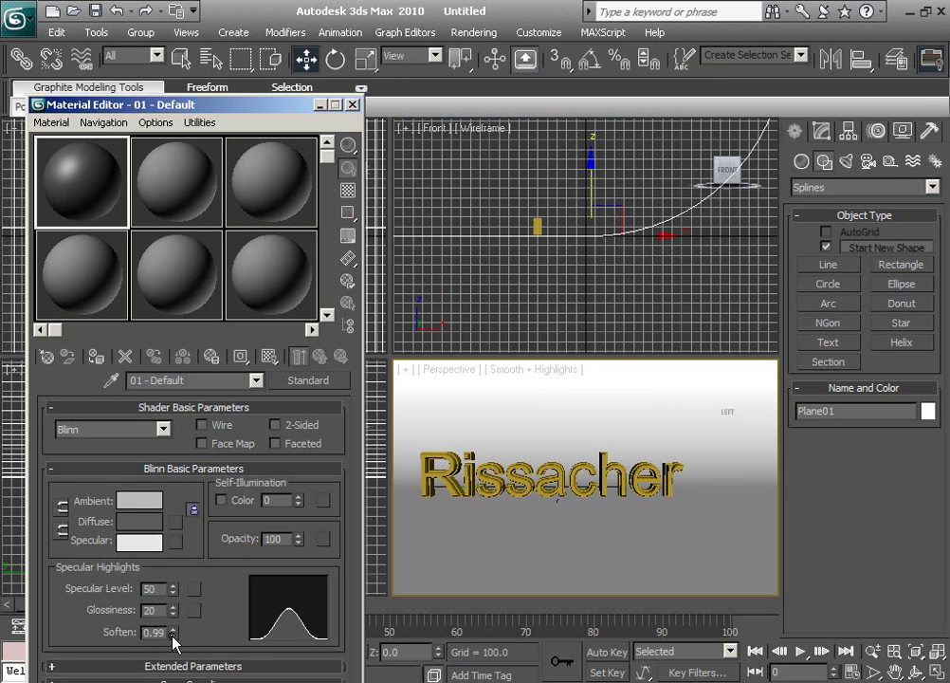
click(173, 636)
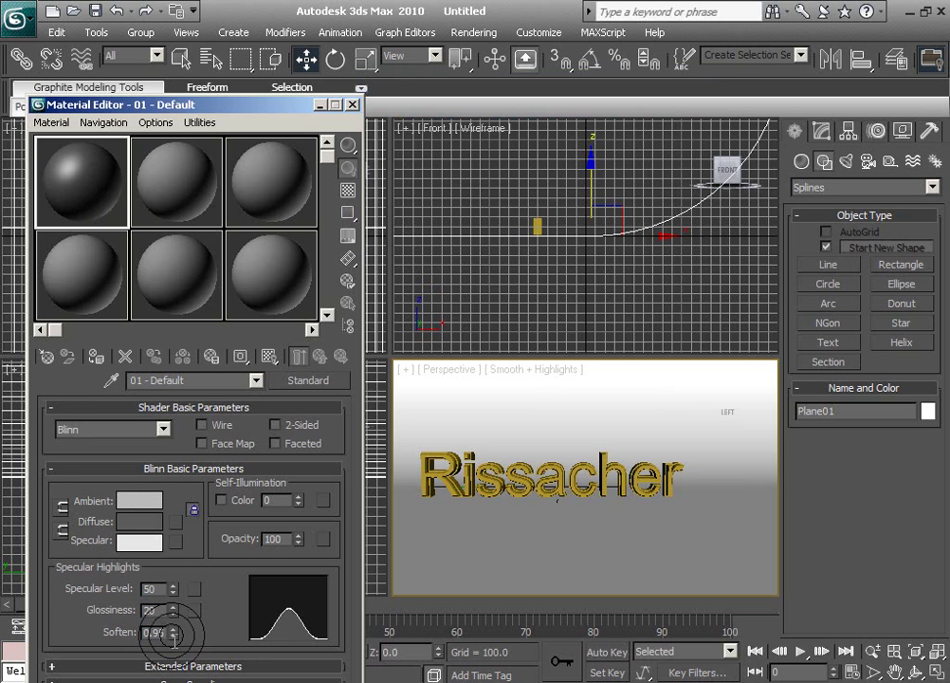
right_click(173, 635)
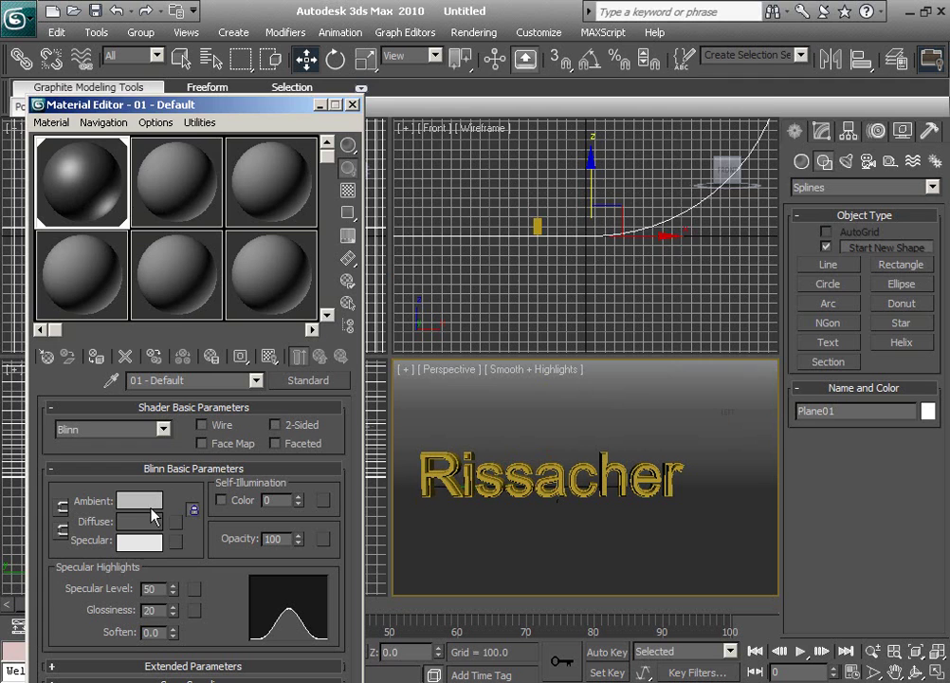
Lighten the backdrop material's diffuse colour to grey 121.
click(140, 520)
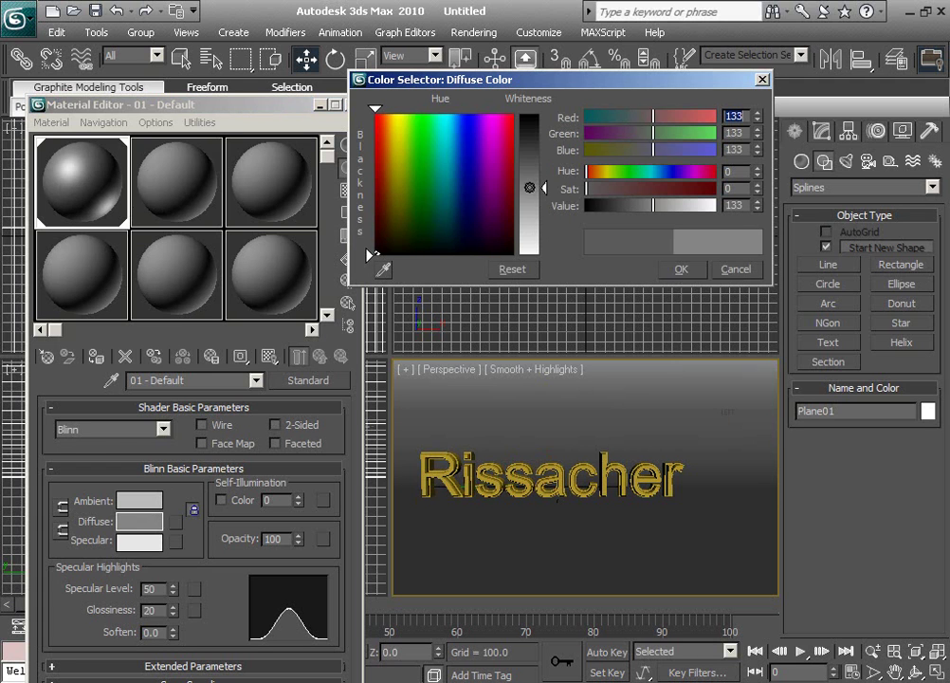
drag(530, 188, 529, 180)
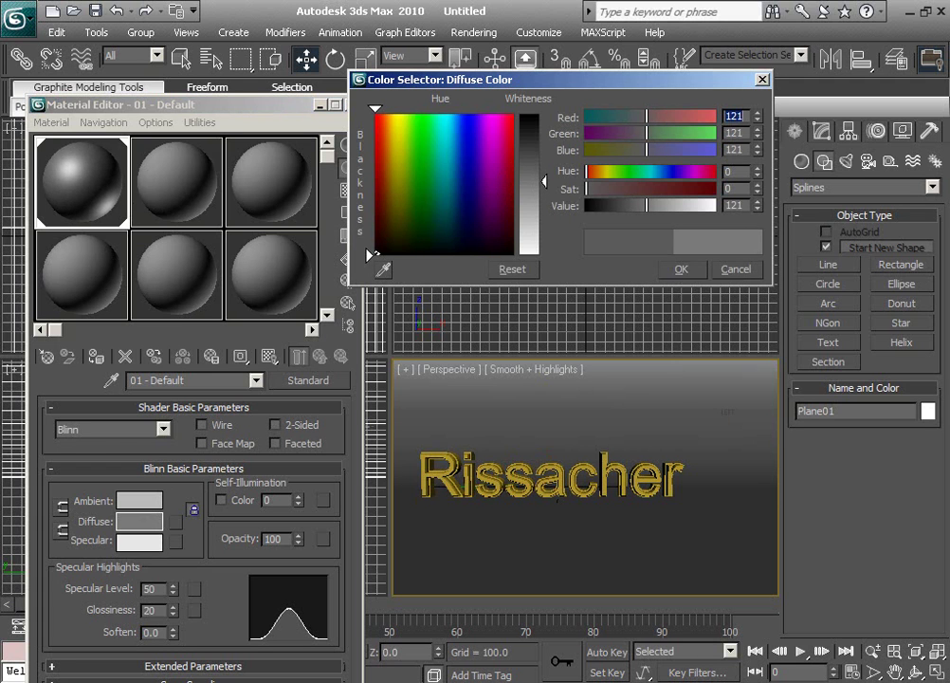
click(681, 270)
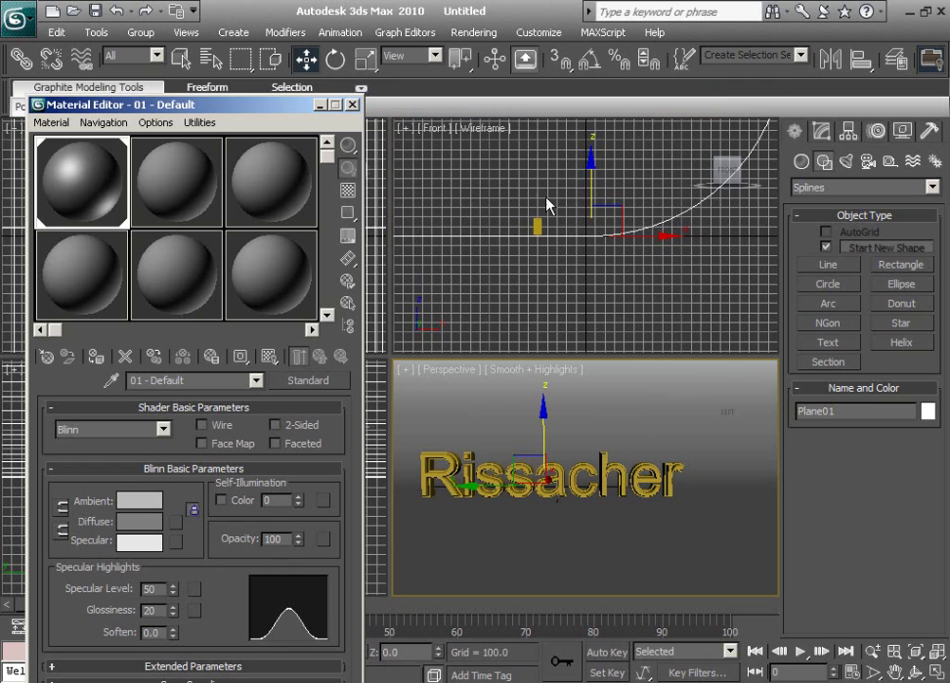
Set the locked ambient and diffuse colours of the second sample material to dark grey 49.
click(185, 196)
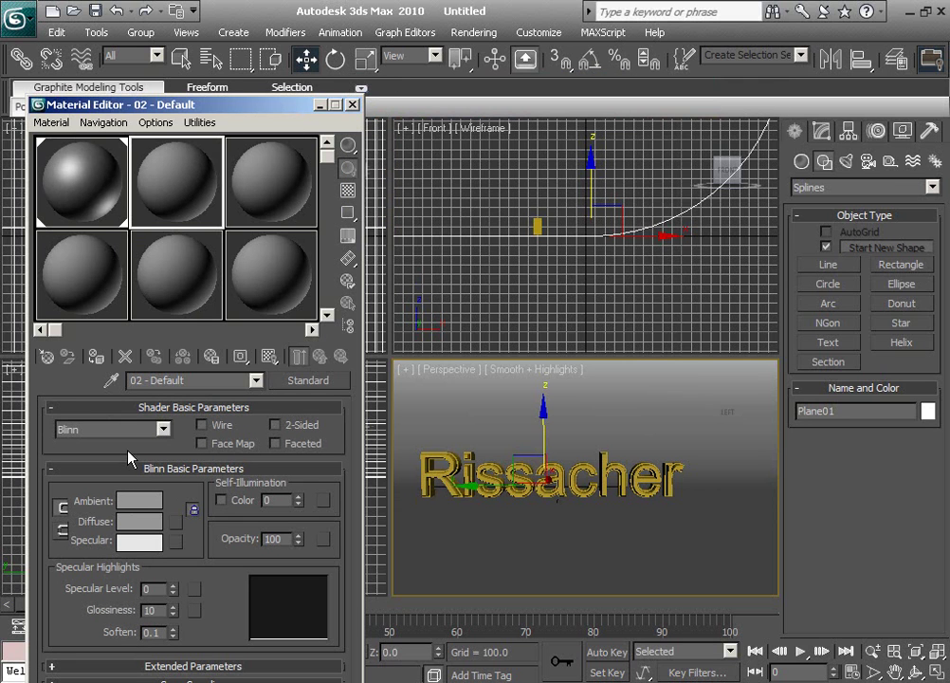
click(140, 502)
drag(546, 168, 544, 140)
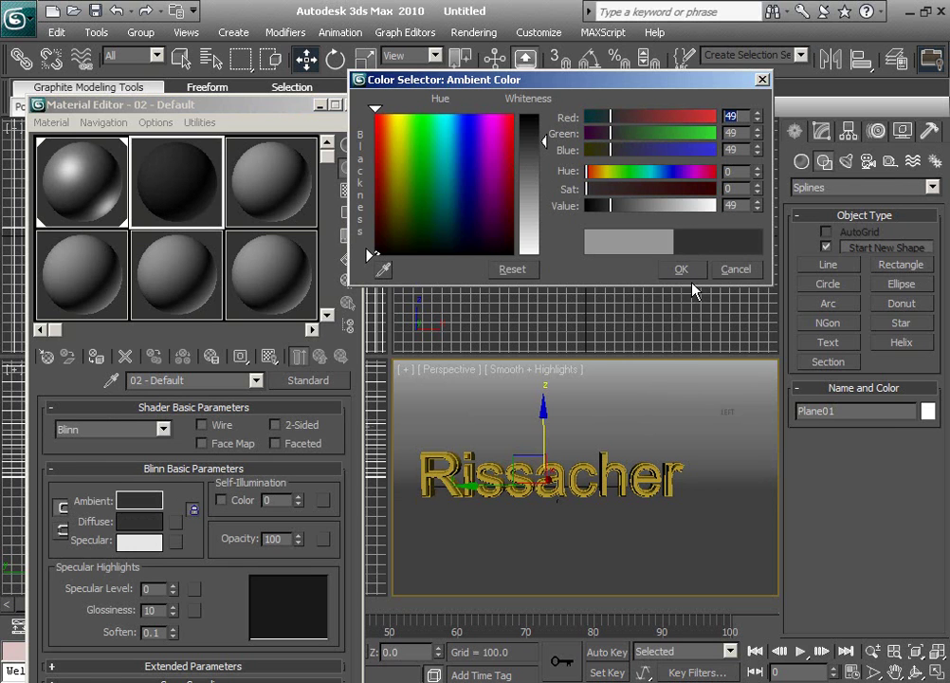
click(681, 269)
Set the second material's specular level to 50, glossiness to 20 and soften to 1.0.
double_click(152, 589)
text(5)
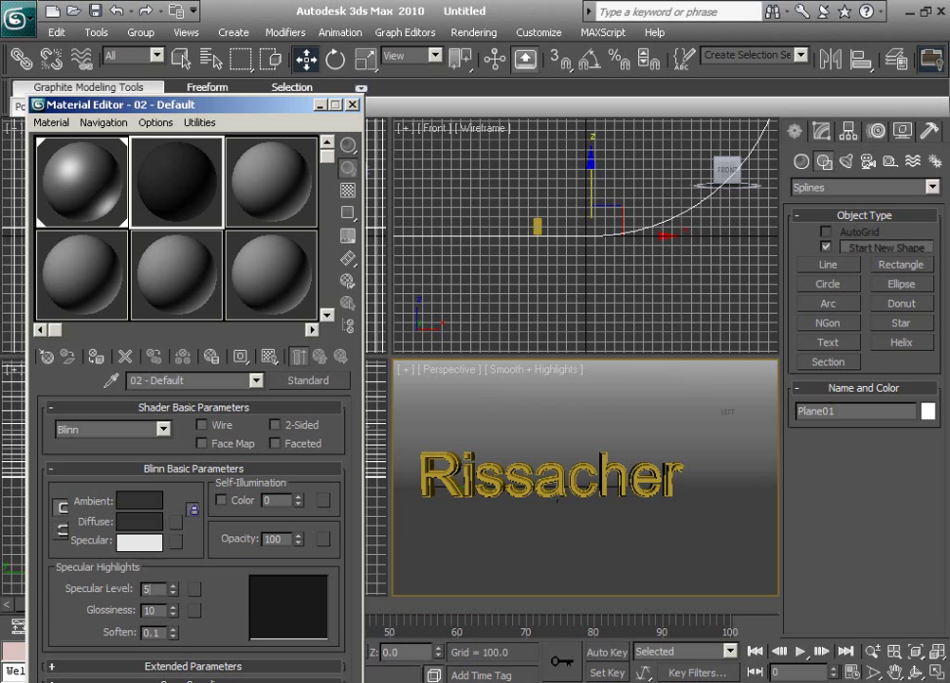
text(0)
key(Tab)
text(20)
key(Return)
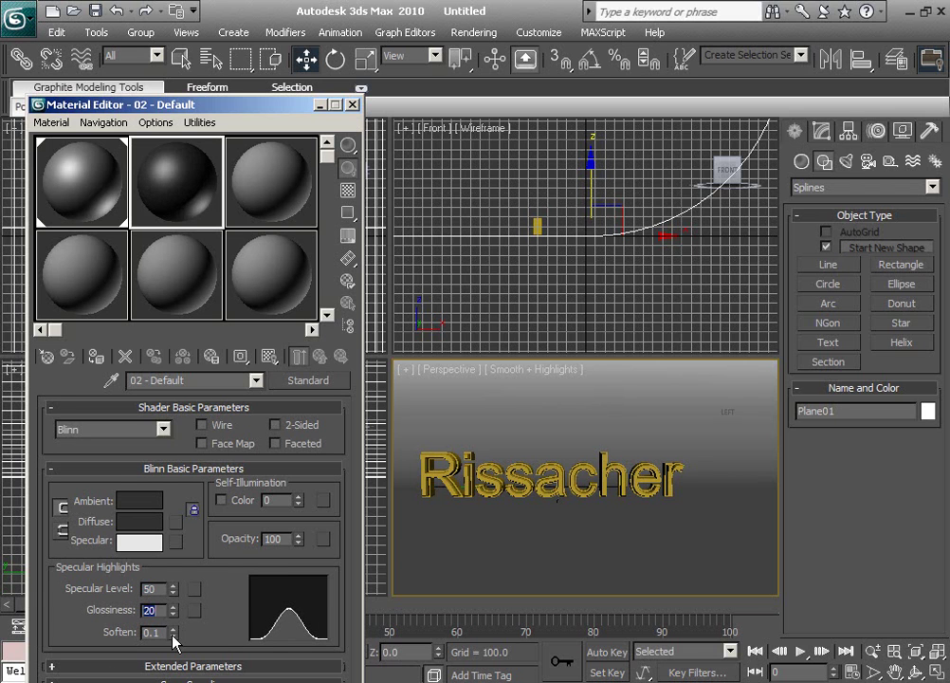
key(Tab)
text(1)
key(Return)
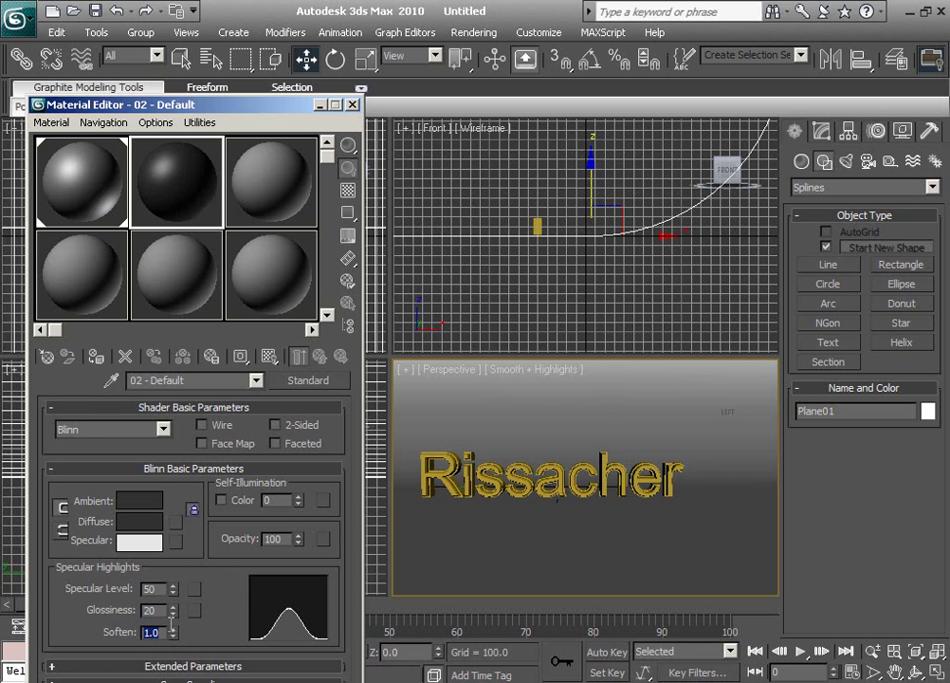
Lighten the second sample material's diffuse colour to grey 161.
click(151, 506)
click(731, 272)
click(139, 521)
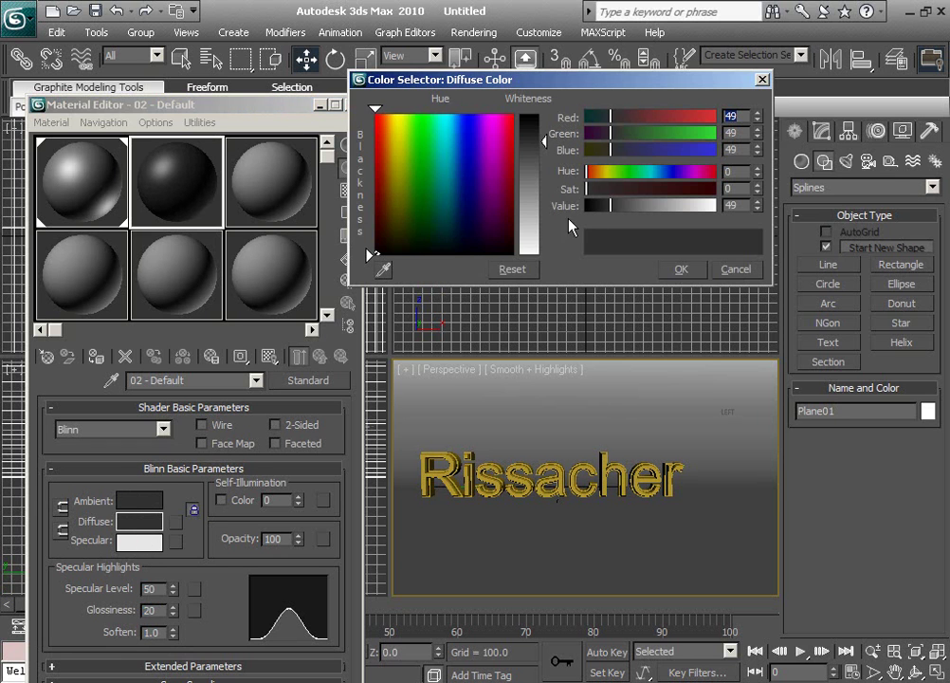
click(682, 270)
click(111, 182)
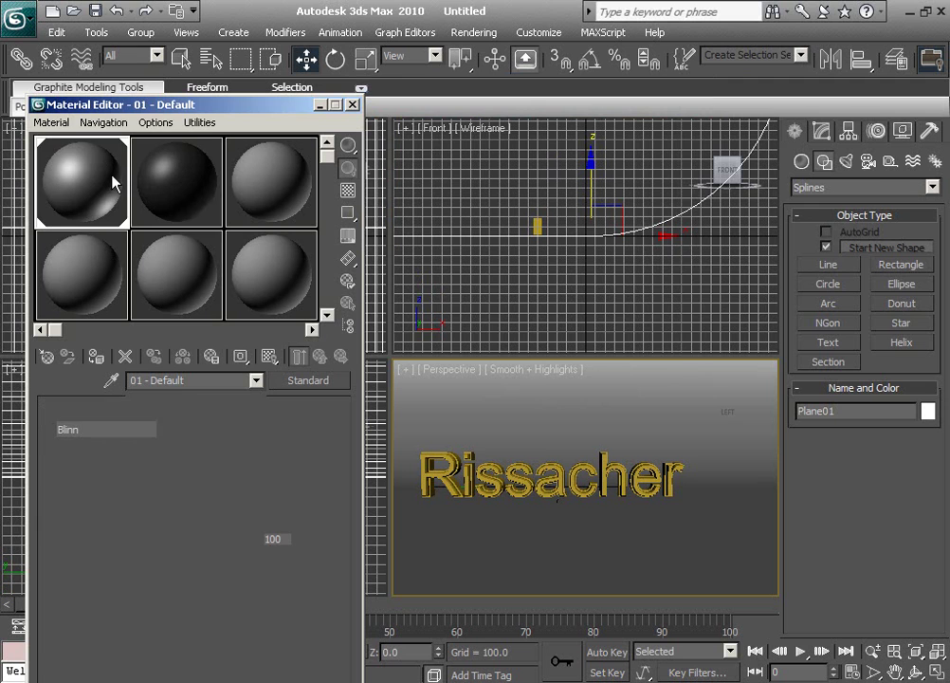
click(166, 190)
click(139, 521)
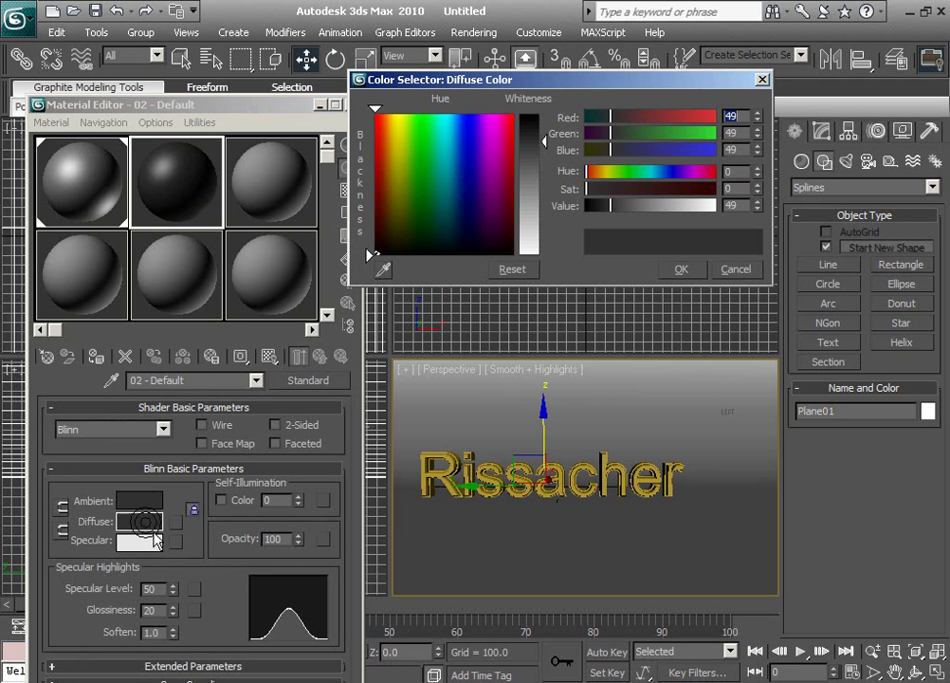
click(524, 201)
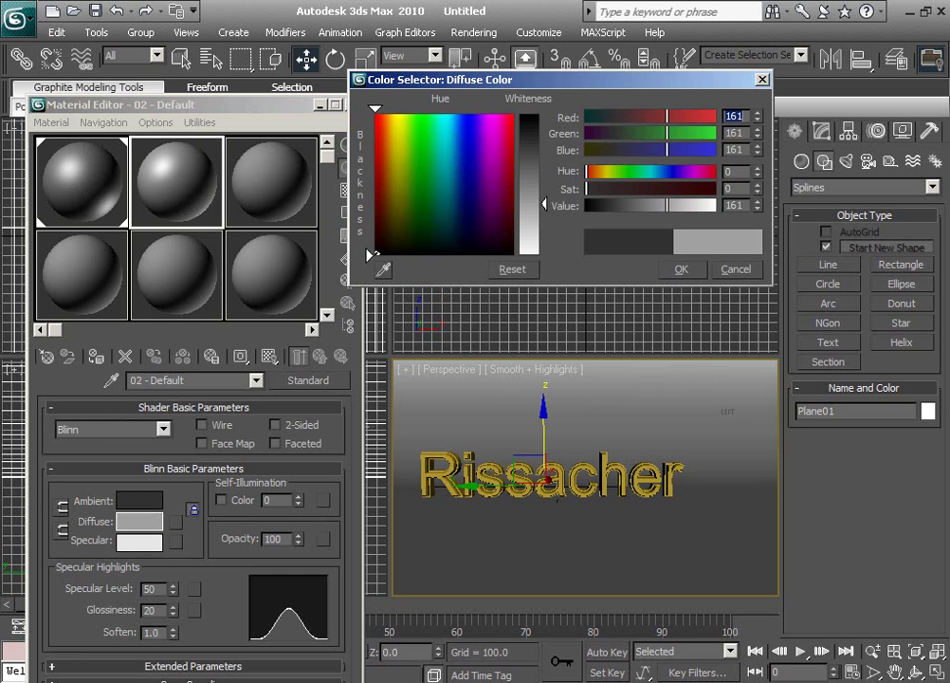
click(681, 270)
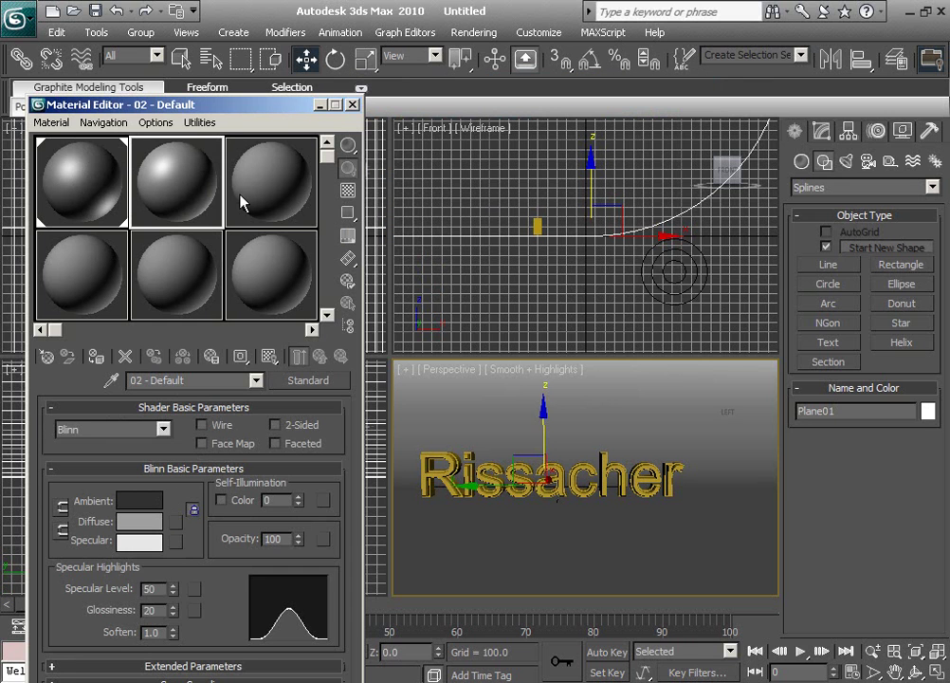
click(101, 185)
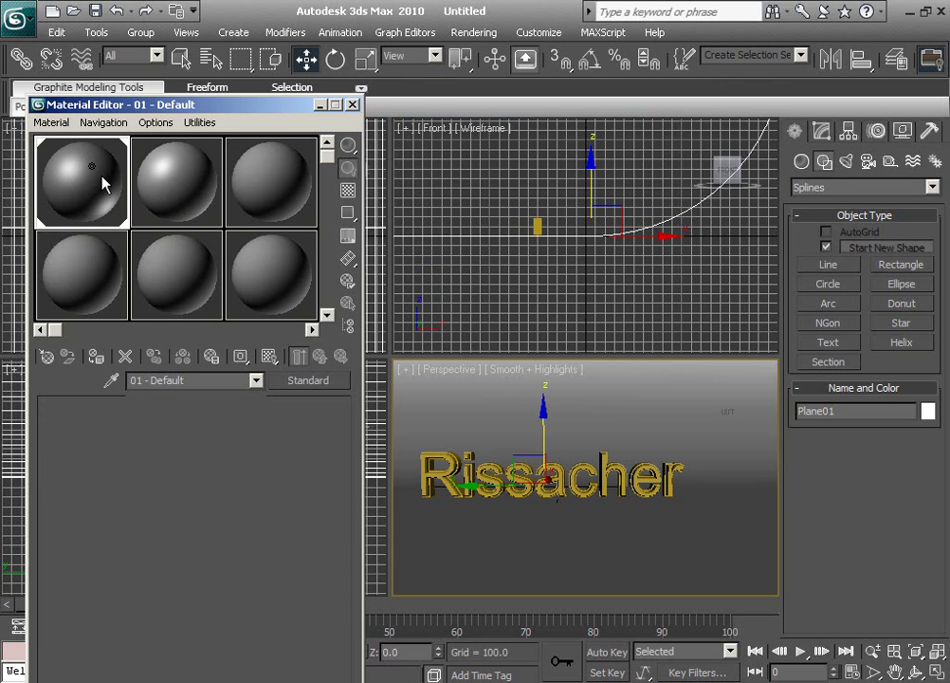
click(178, 198)
mouse_move(178, 200)
mouse_down()
mouse_move(496, 451)
mouse_move(237, 180)
mouse_move(160, 162)
mouse_up()
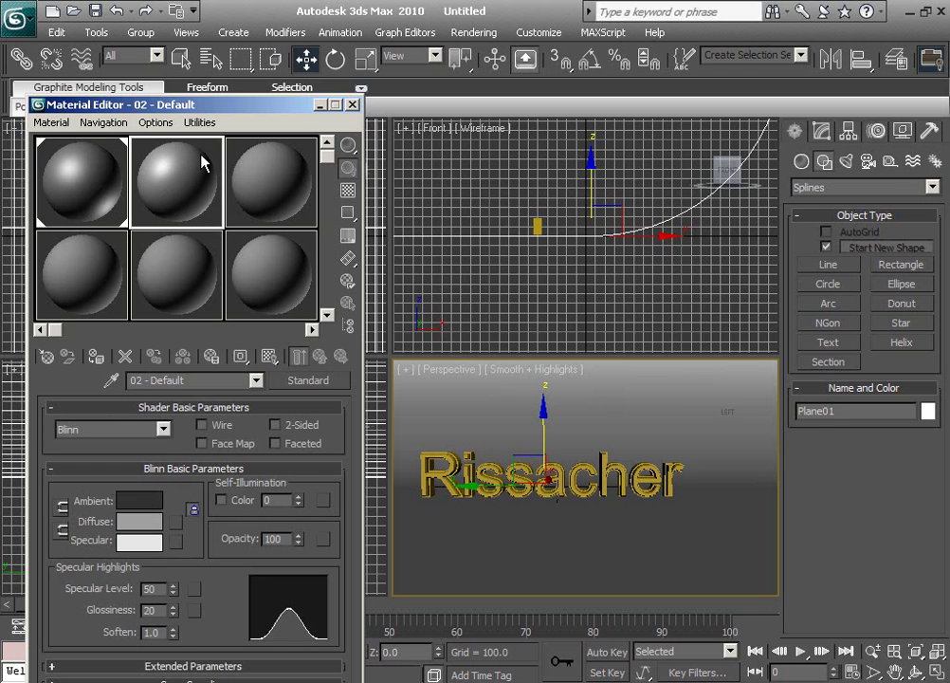
Switch the third sample material to the Anisotropic shader and expand its basic parameters.
click(279, 181)
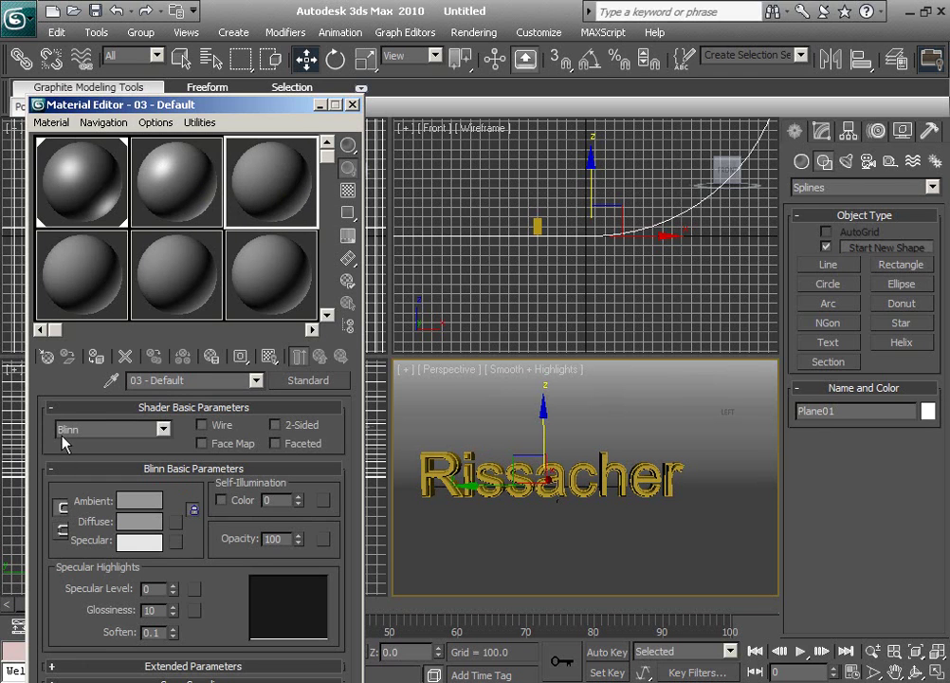
click(73, 429)
click(85, 447)
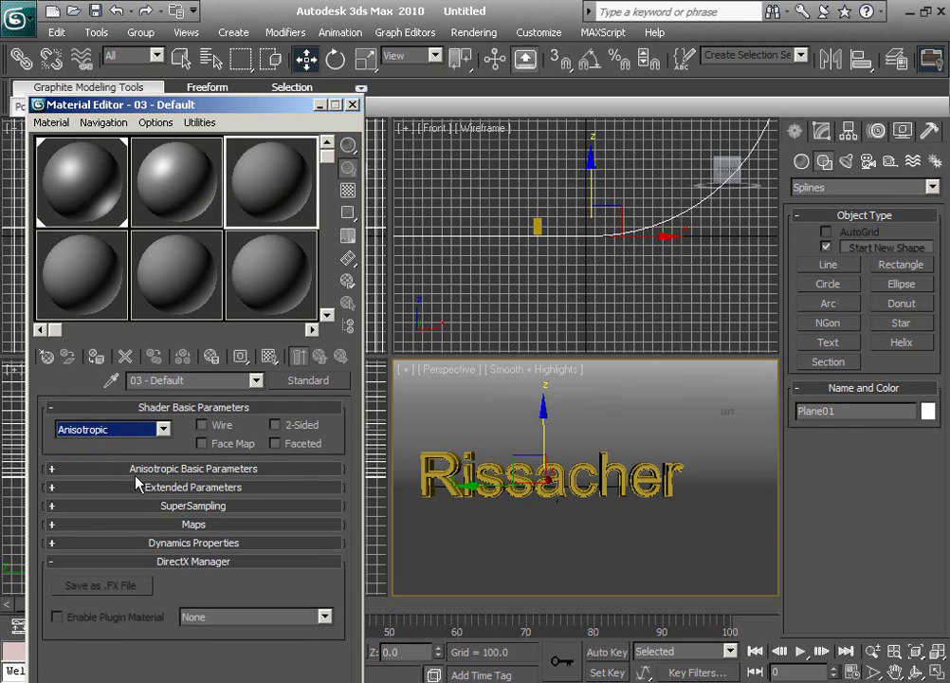
click(95, 468)
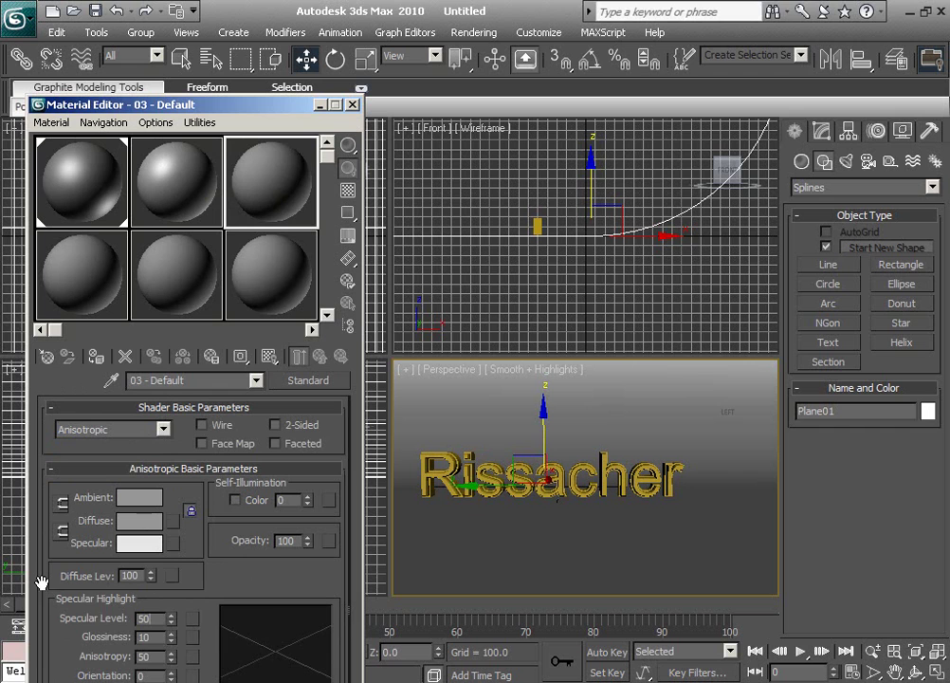
Set the third material's specular level to 50, glossiness to 20, anisotropy to 10 and orientation to 1.
double_click(147, 618)
text(50)
key(Return)
double_click(148, 636)
text(20)
key(Return)
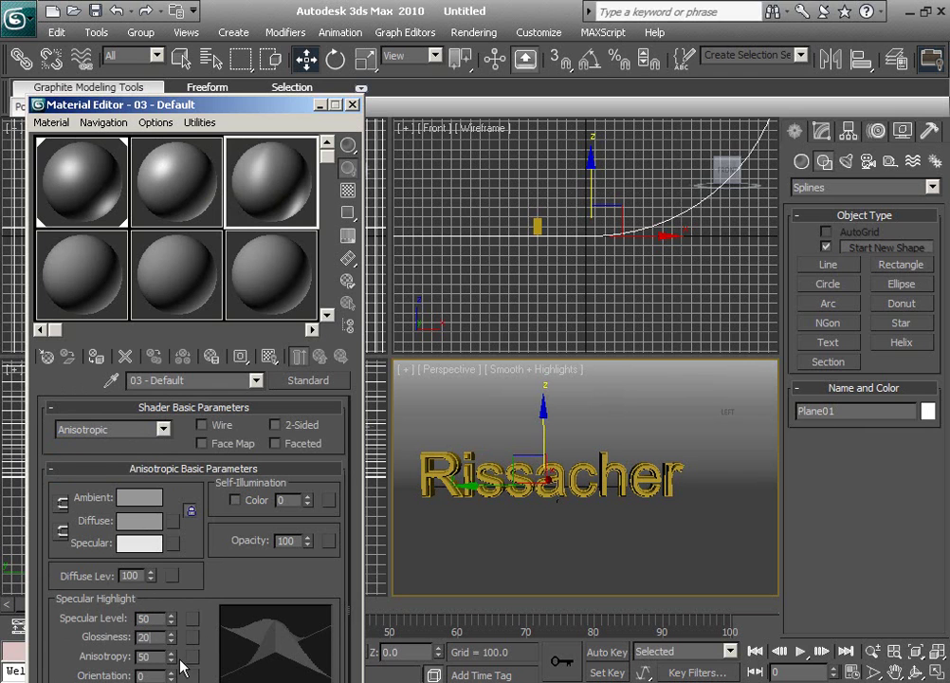
double_click(147, 656)
text(10)
key(Return)
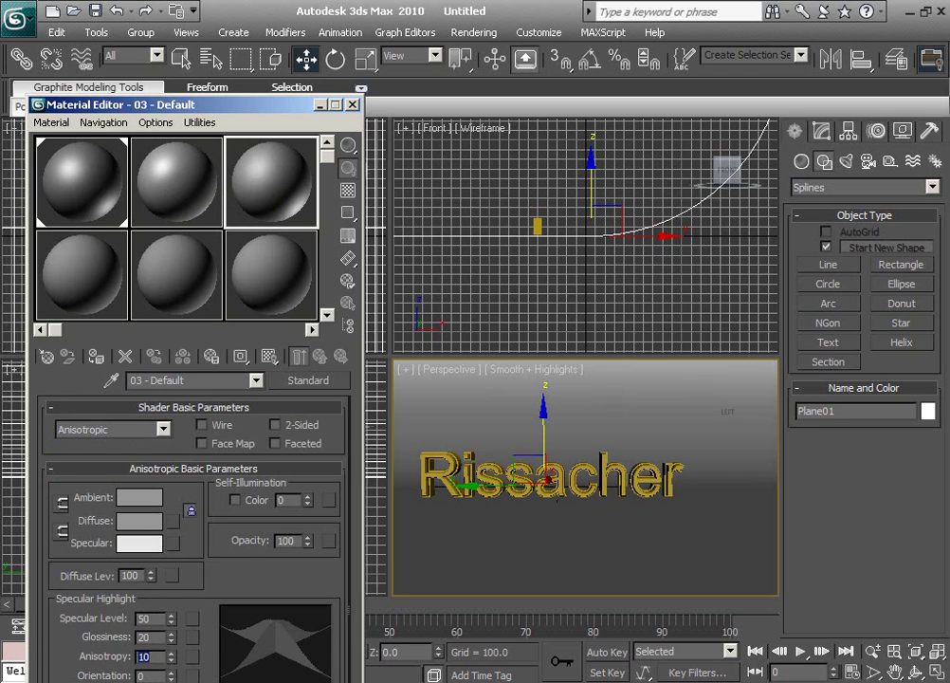
key(Tab)
text(1)
key(Return)
Darken the third material's ambient colour and set its diffuse colour to dark grey 62.
click(141, 497)
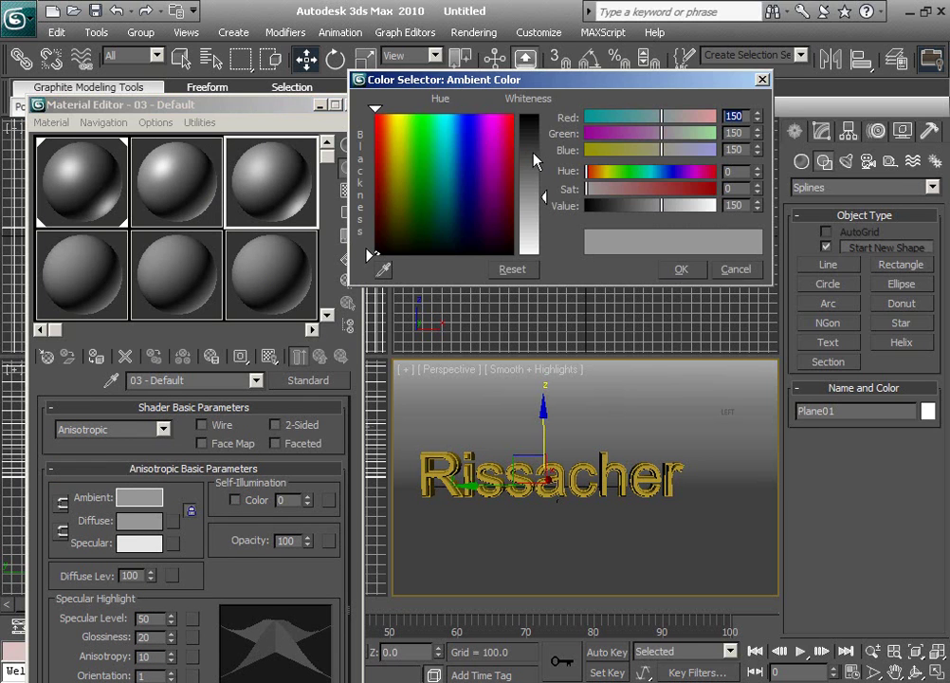
drag(660, 205, 617, 205)
click(668, 268)
click(142, 519)
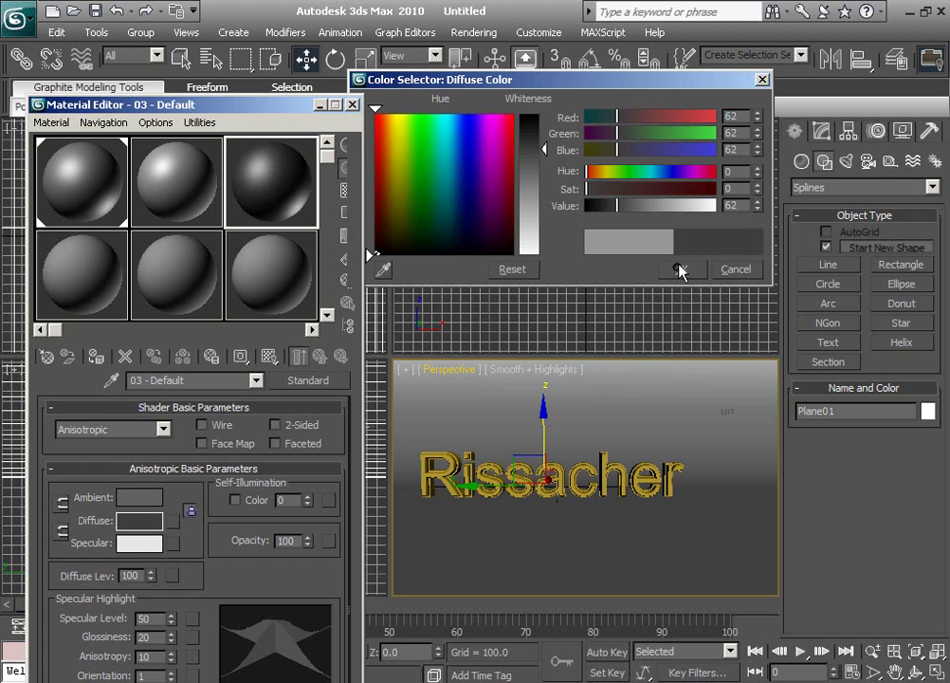
click(679, 269)
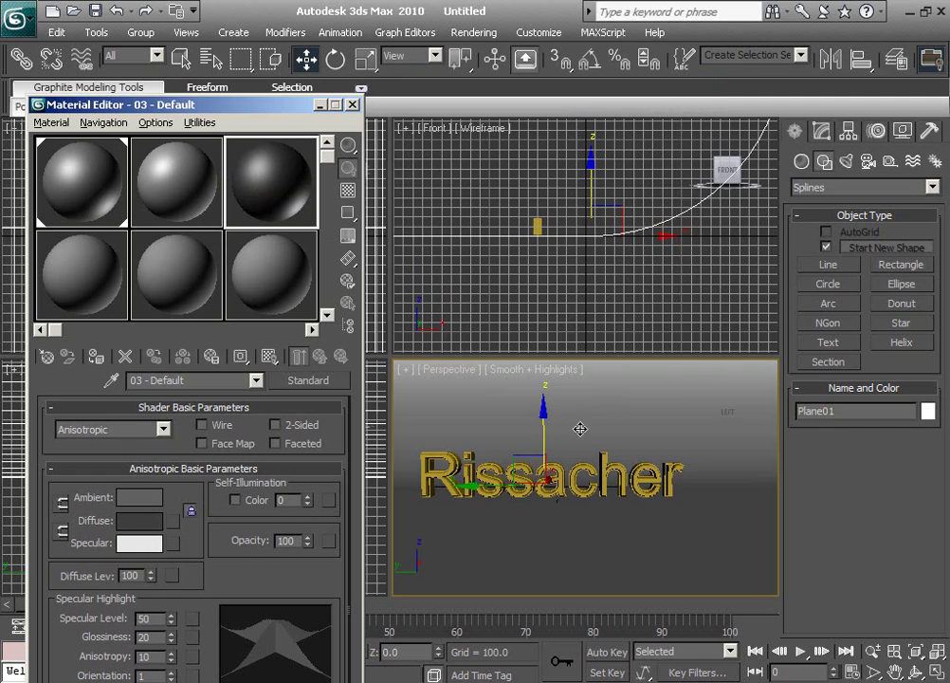
Assign the dark third material to the Text02 object and the lighter second material to the front lettering.
alt+middle_drag(657, 415, 675, 418)
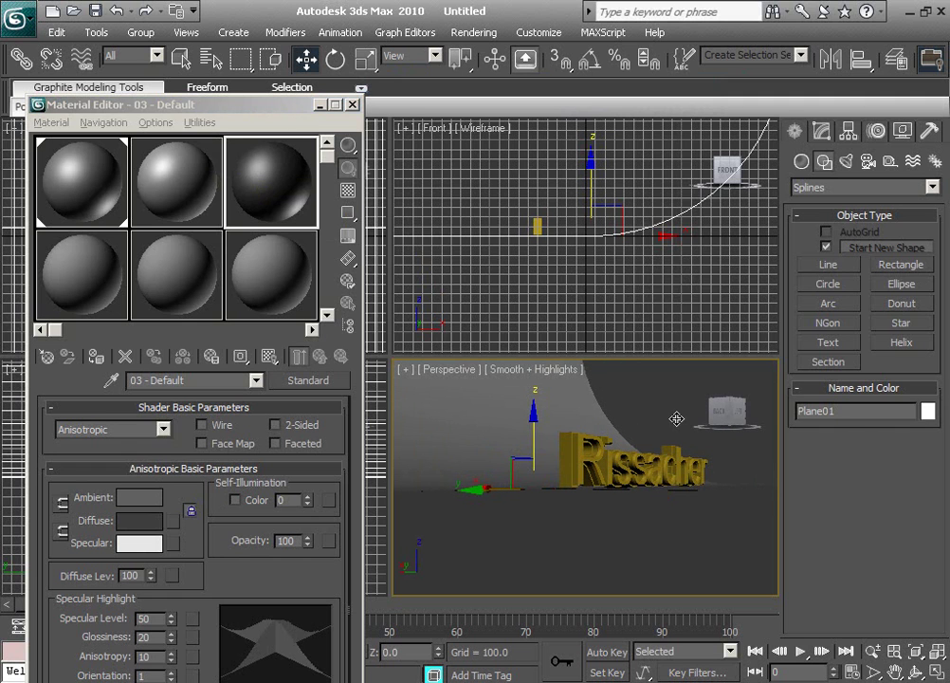
click(259, 178)
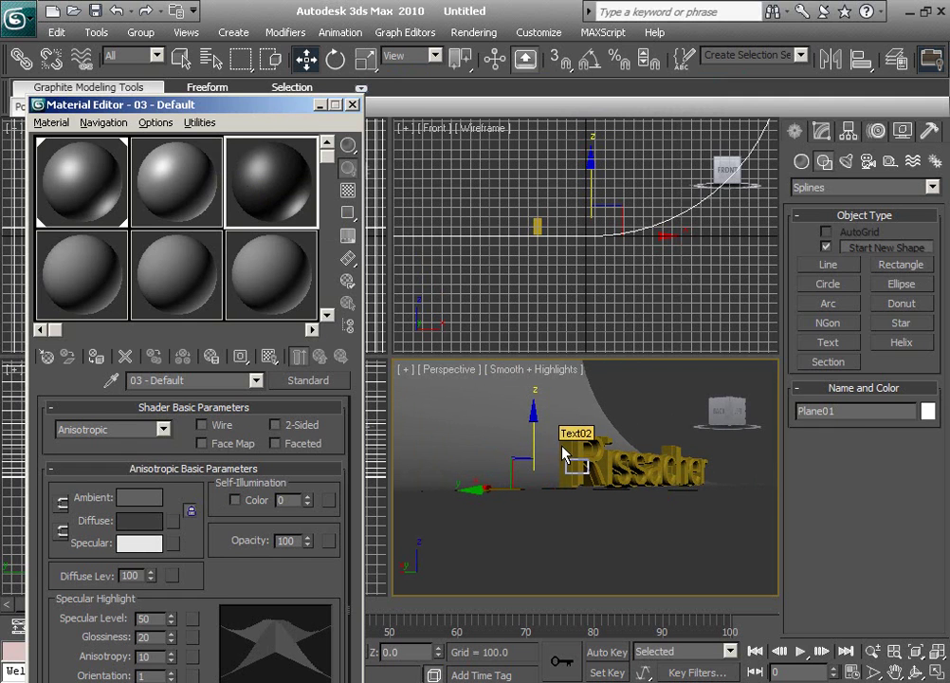
drag(559, 428, 581, 466)
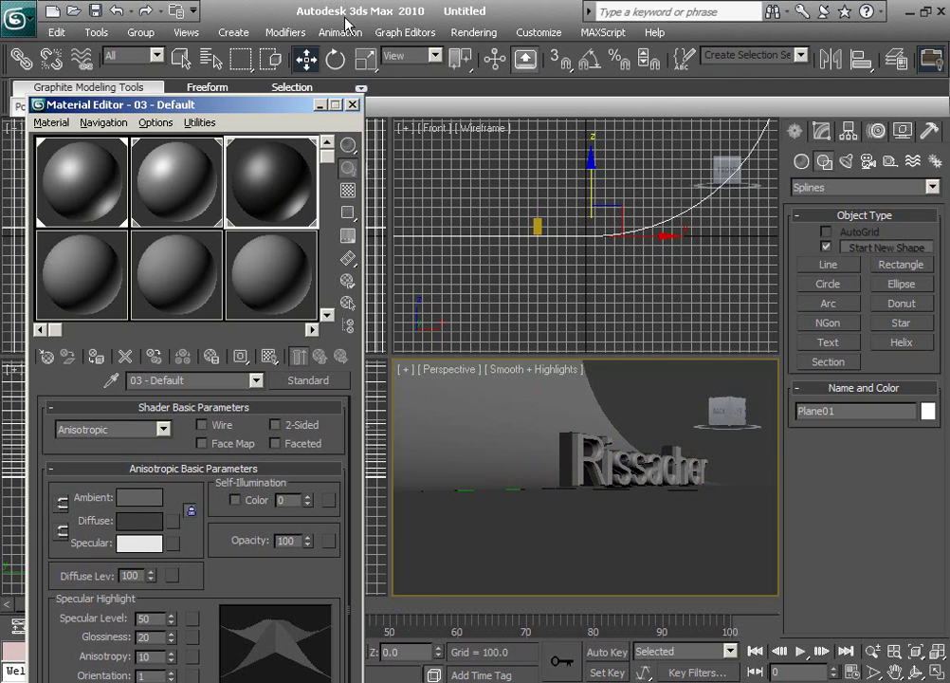
Render the perspective view from the angled viewpoint to check the text materials, and close the result.
click(473, 32)
click(480, 55)
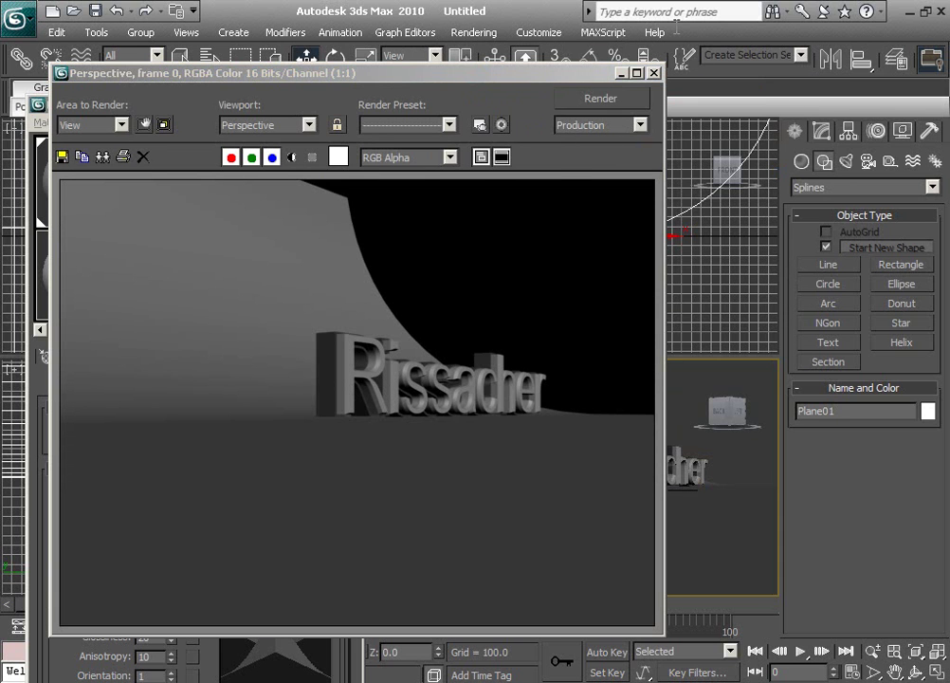
click(653, 73)
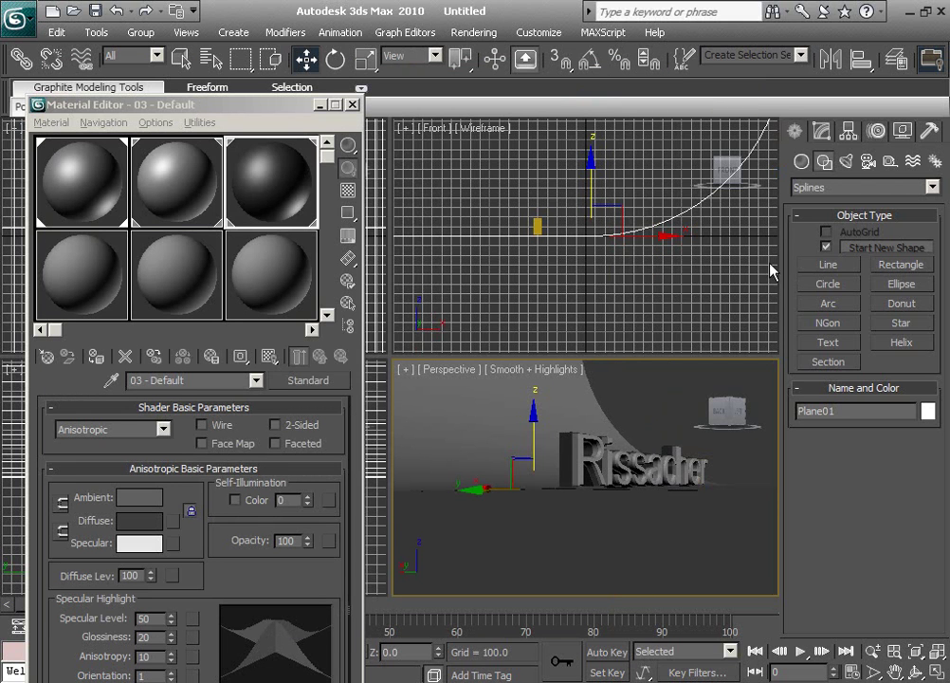
Face the text head-on again in the perspective view and render it to check the materials.
click(717, 413)
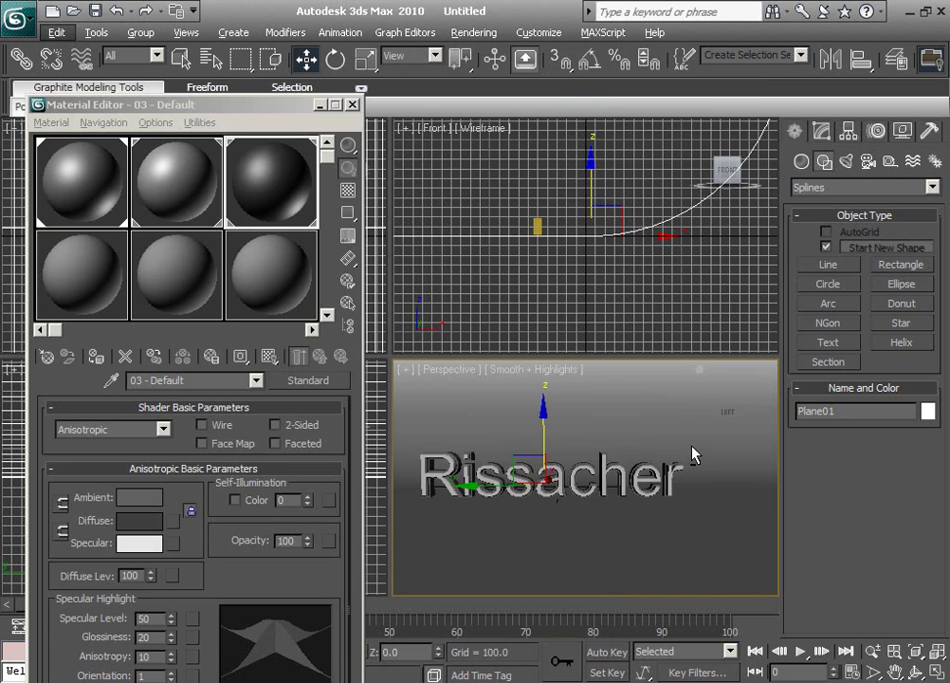
click(473, 32)
click(481, 51)
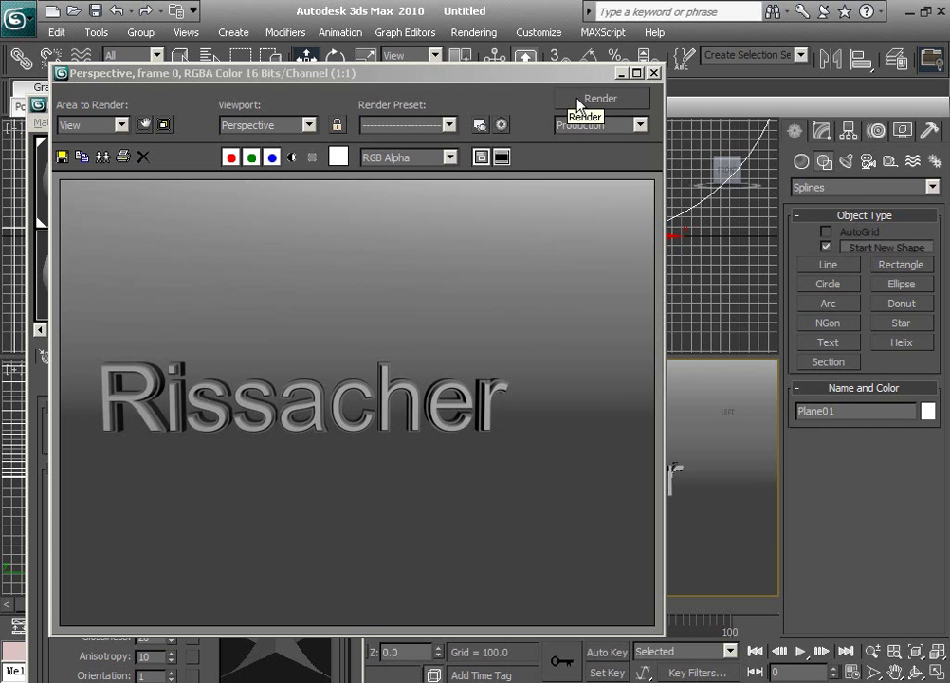
click(653, 73)
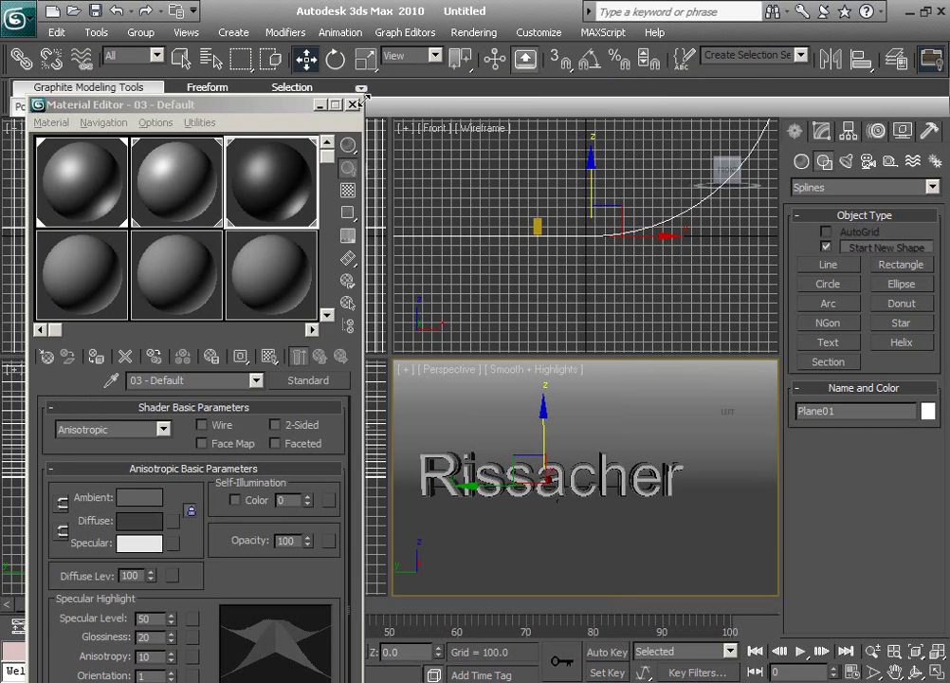
Close the material editor and start a standard Skylight with cast shadows enabled and 5 rays per sample.
click(355, 103)
click(846, 161)
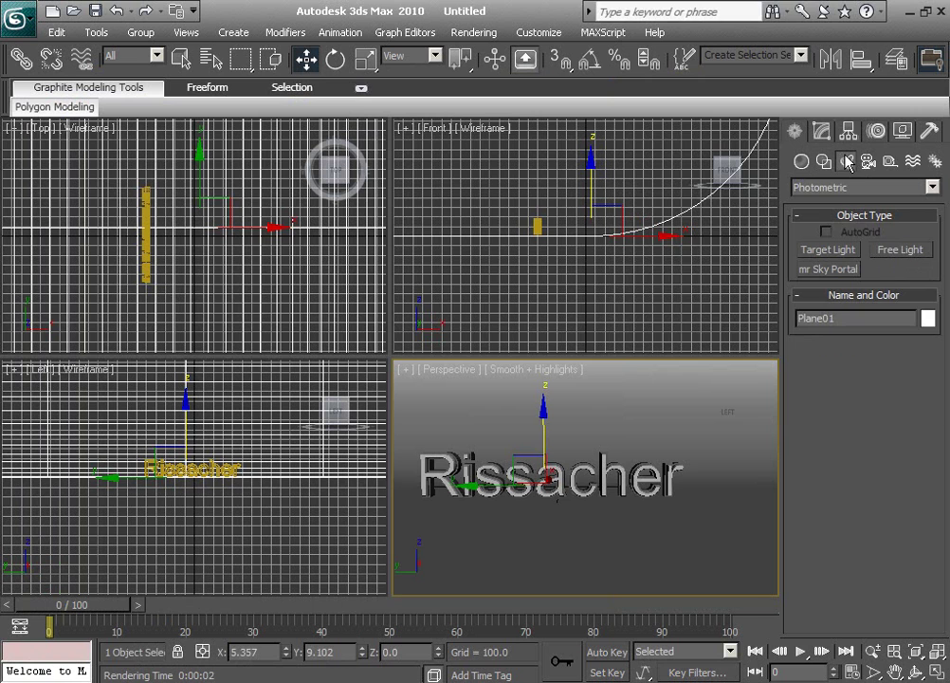
click(843, 187)
click(839, 215)
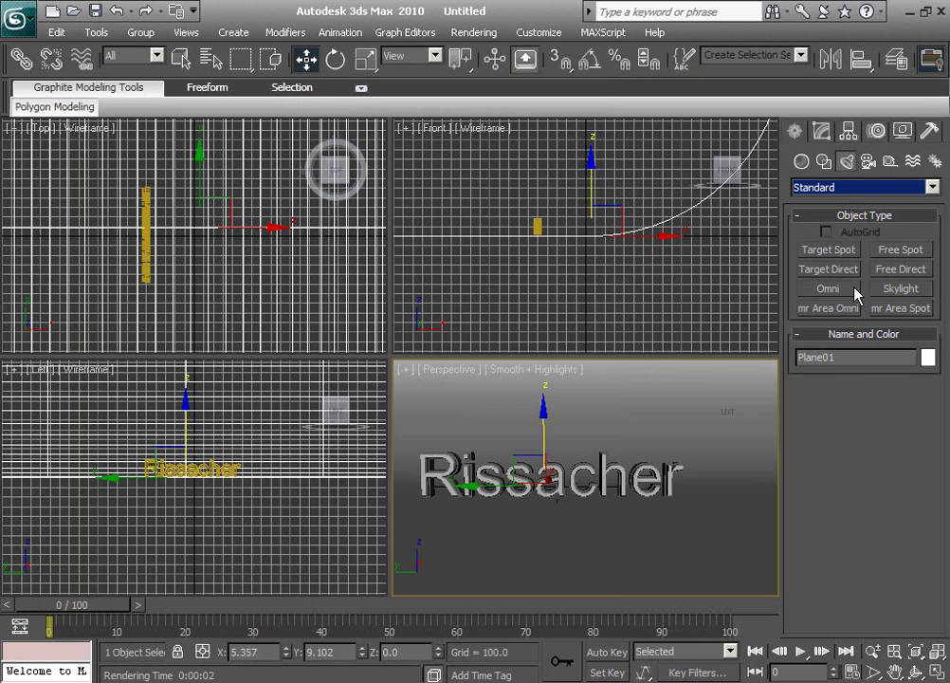
click(906, 289)
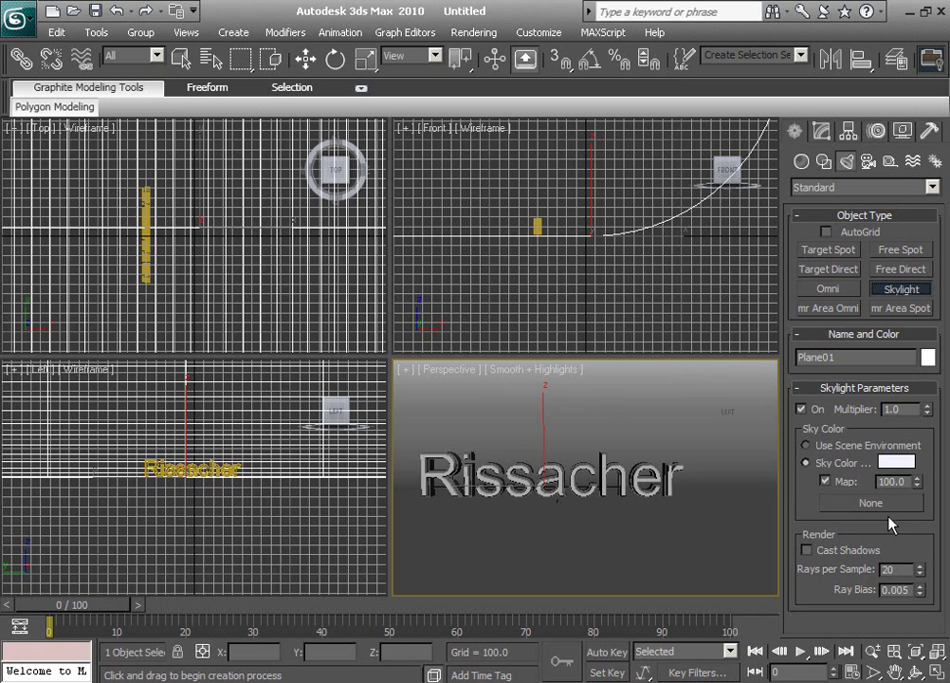
click(807, 550)
click(891, 569)
text(6)
key(Tab)
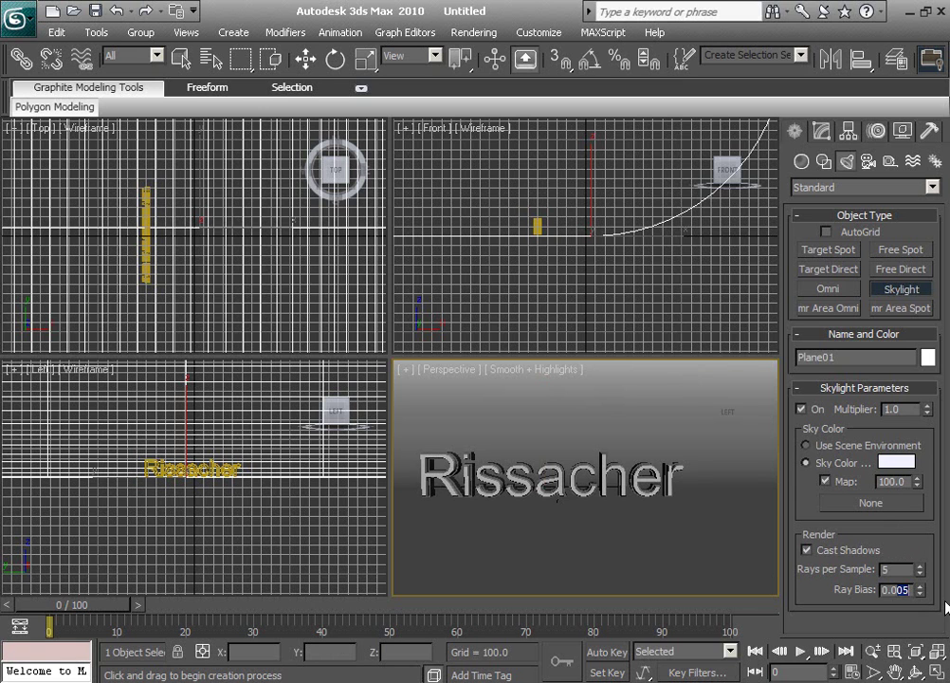
Set the skylight's ray bias to 0.015 and place it in the perspective view near the end of the text.
text(0.01)
key(Return)
text(0.015)
key(Return)
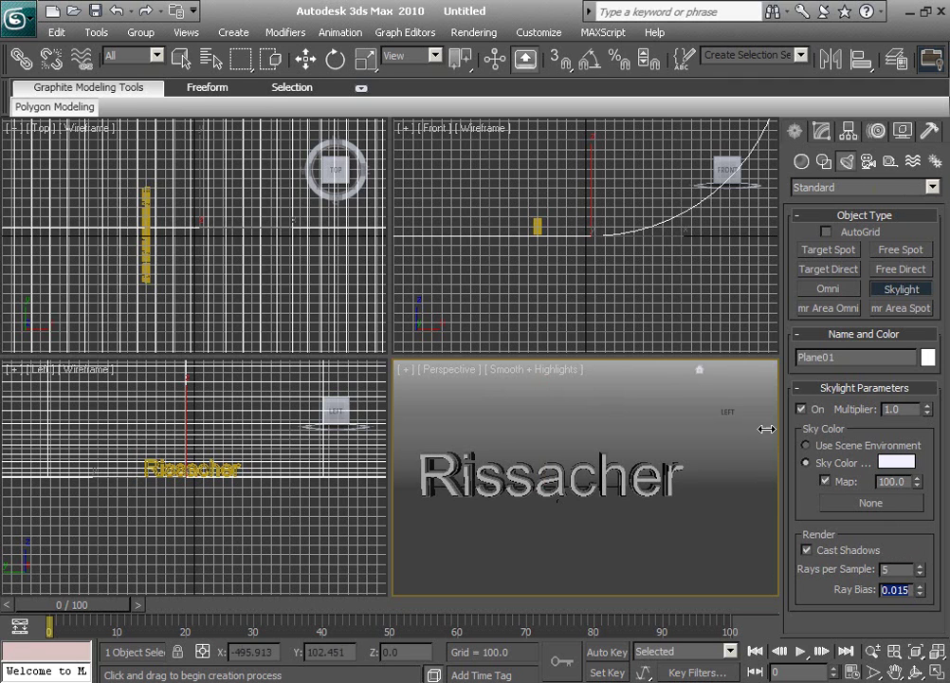
click(746, 512)
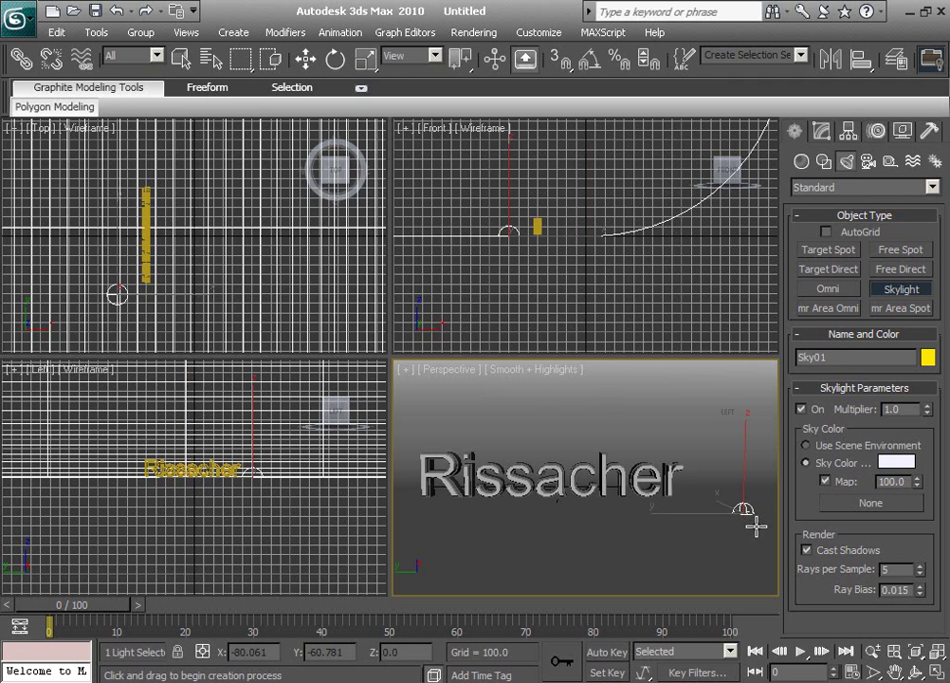
Render the perspective view with the skylight to examine the shadows, and close the rendered image.
click(473, 32)
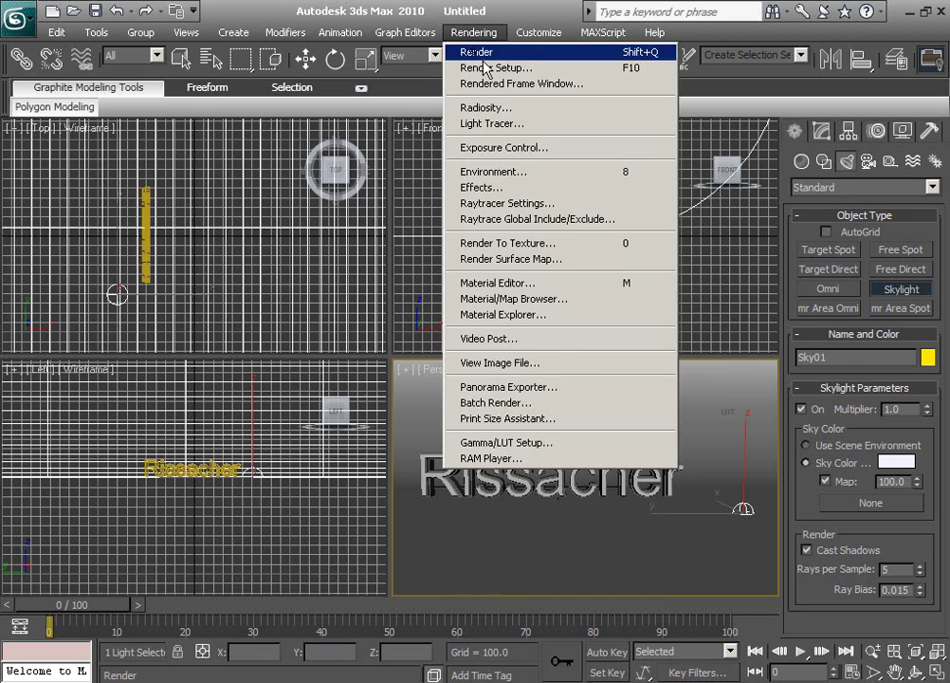
click(479, 55)
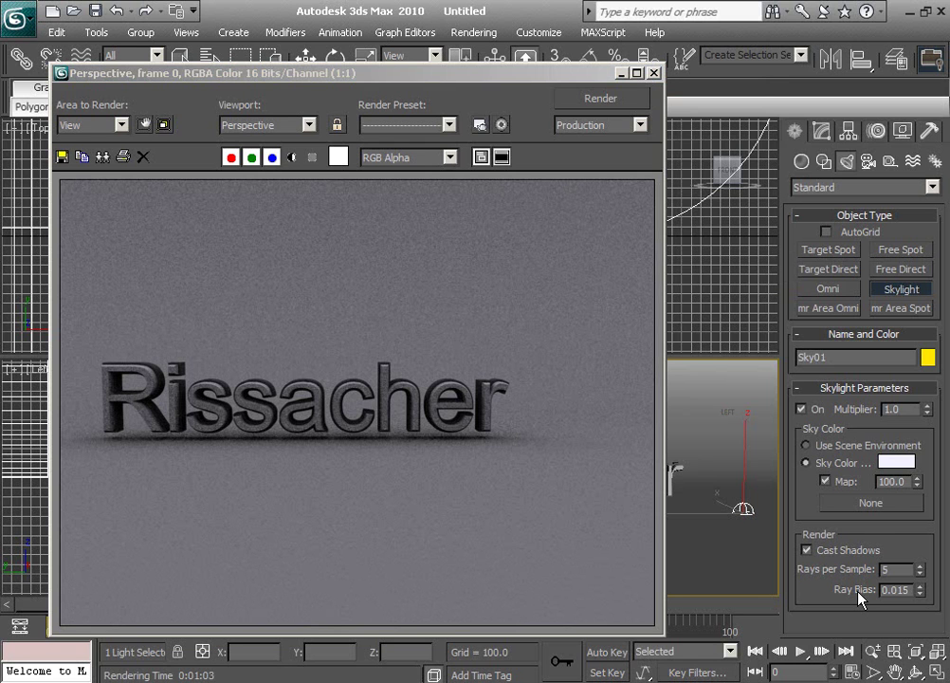
drag(437, 70, 446, 62)
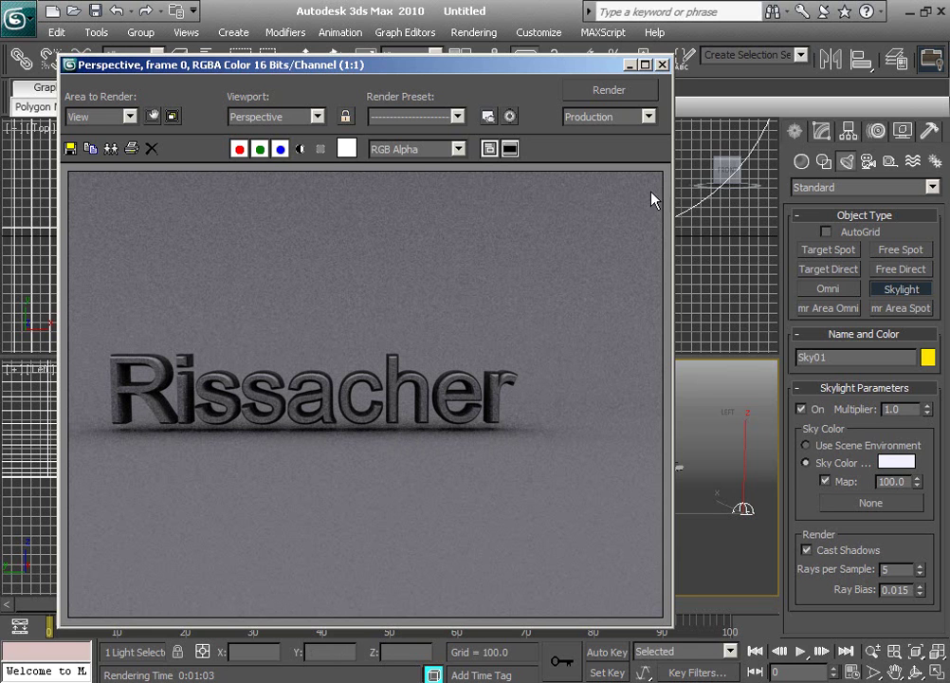
click(661, 65)
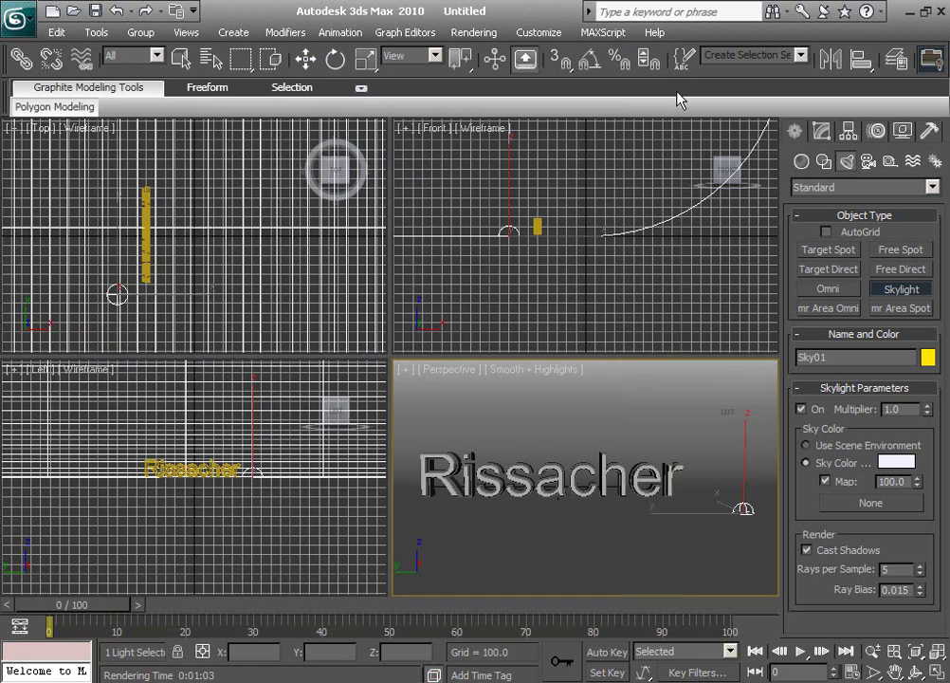
Darken the backdrop material 01 - Default by setting its diffuse colour to a dark grey of value 50.
key(m)
click(89, 185)
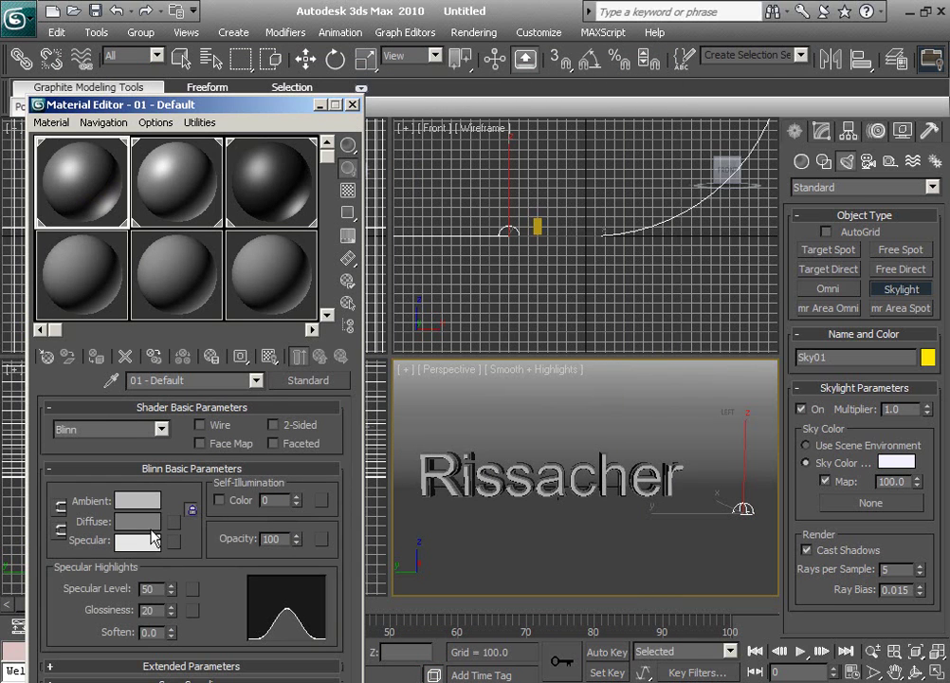
click(145, 522)
drag(537, 194, 538, 159)
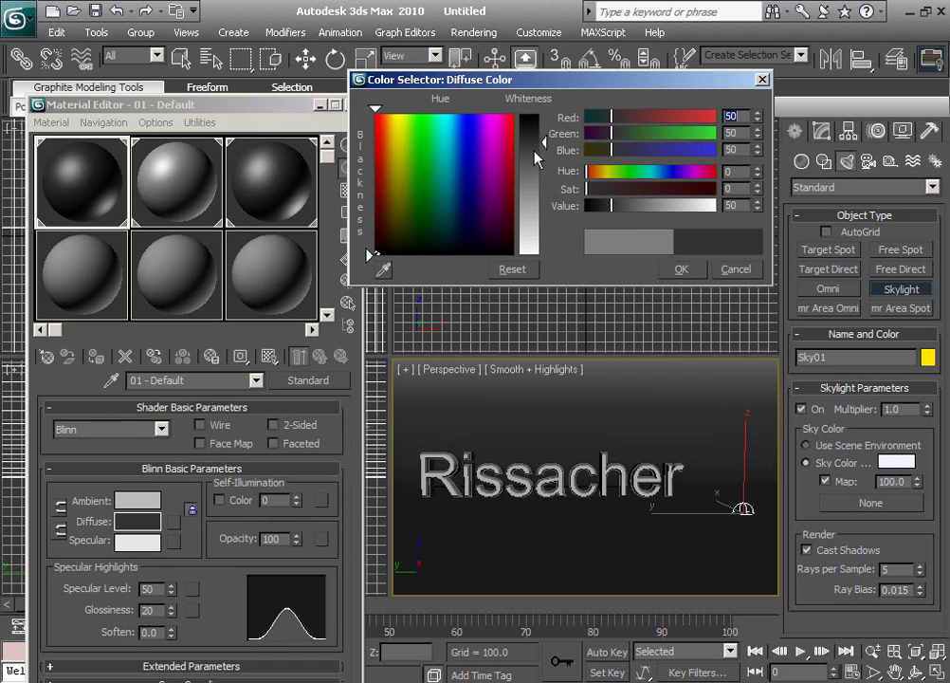
click(681, 270)
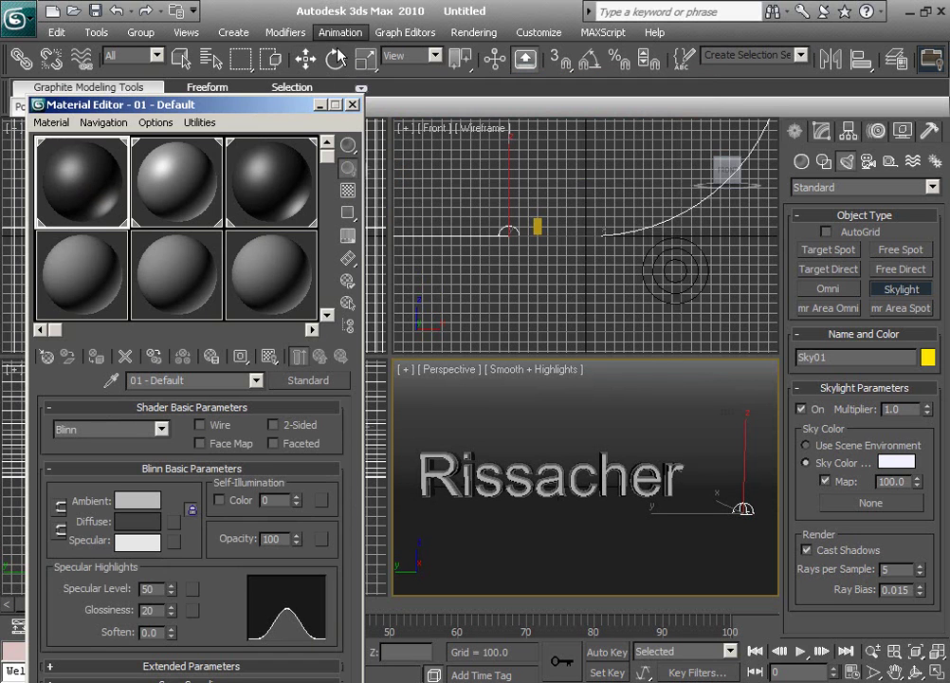
Set the skylight's rays per sample to 3, start a test render of the perspective view and cancel it partway.
double_click(891, 569)
text(3)
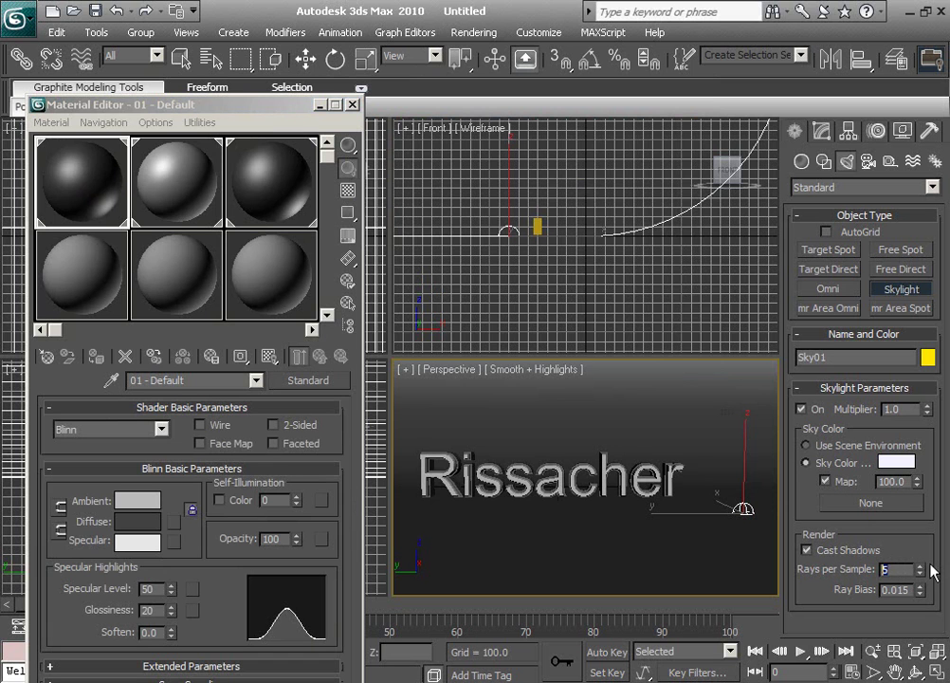
click(499, 32)
click(505, 62)
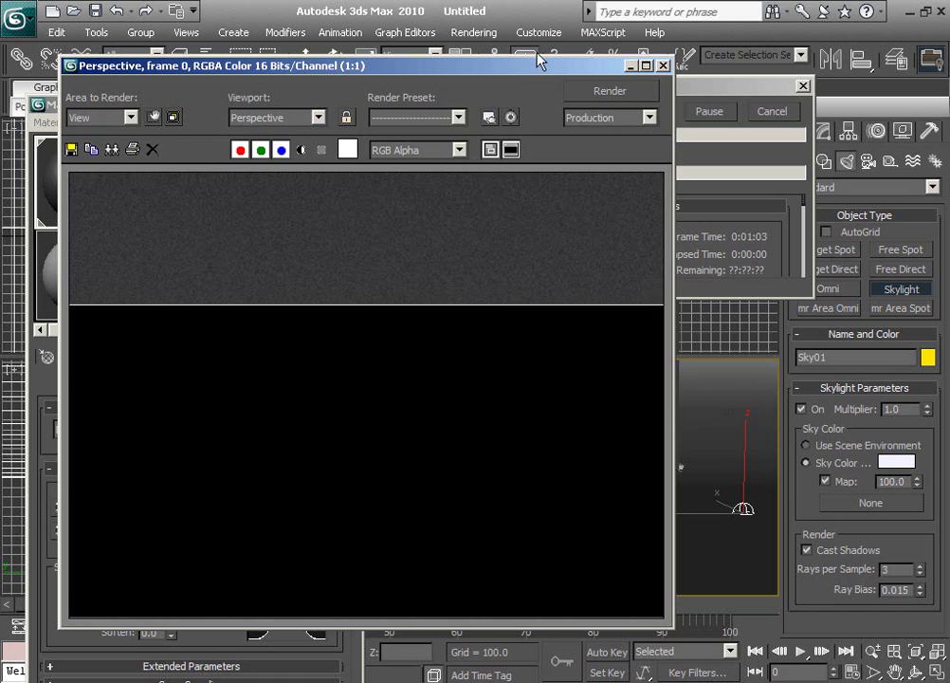
click(662, 65)
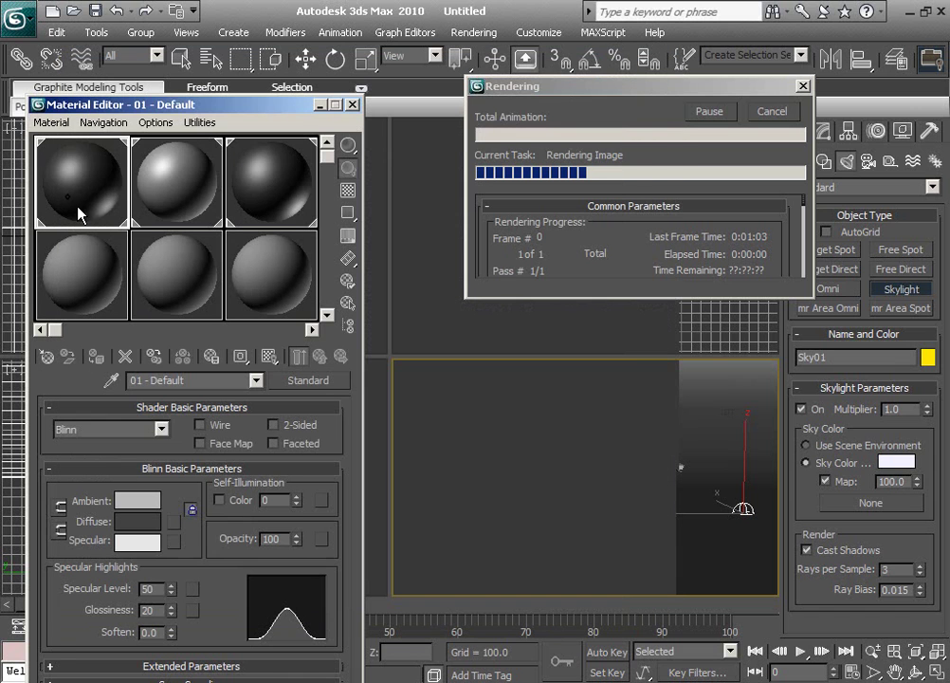
drag(136, 497, 147, 512)
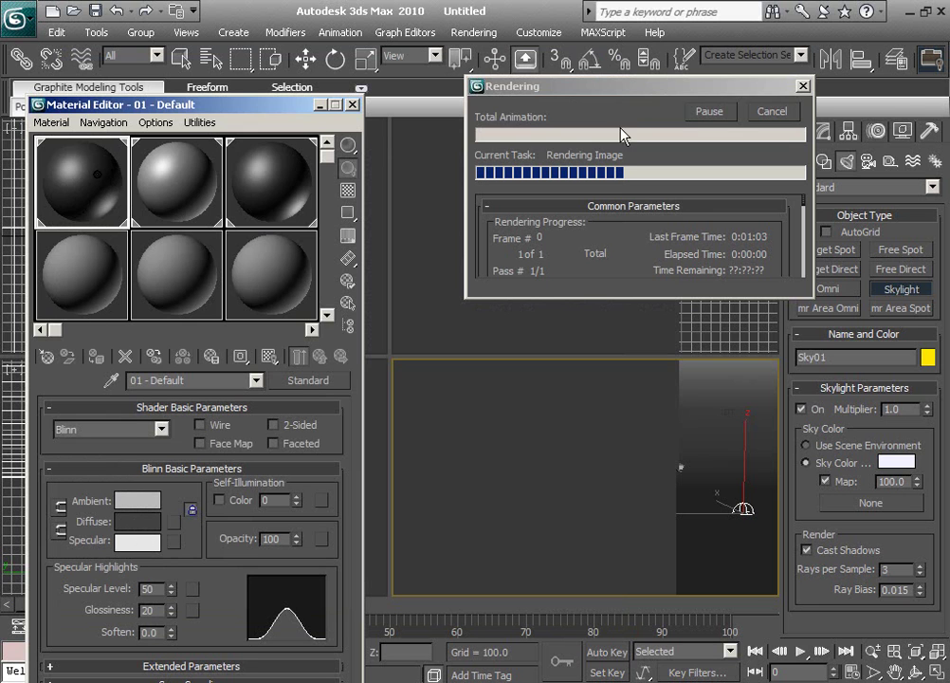
click(774, 112)
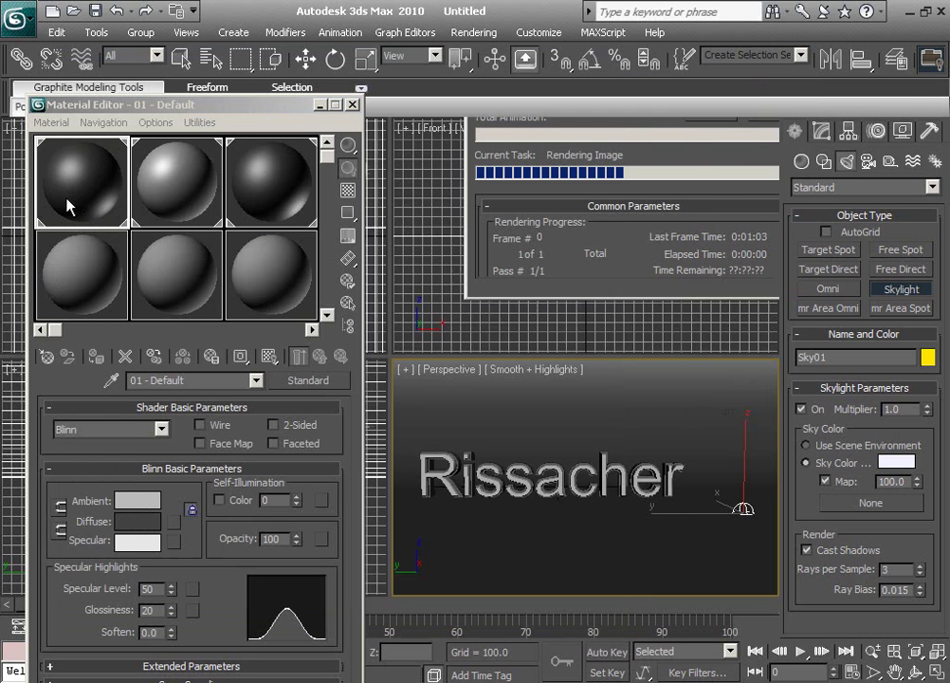
Set the backdrop material's ambient colour to pure white (255) and lower its glossiness to 5.
click(138, 500)
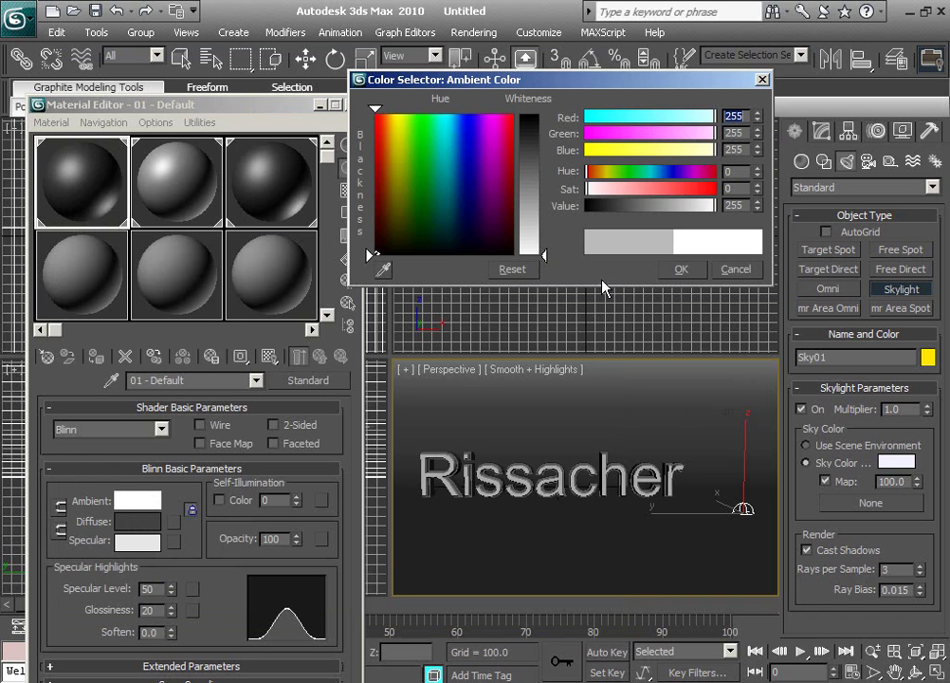
click(675, 270)
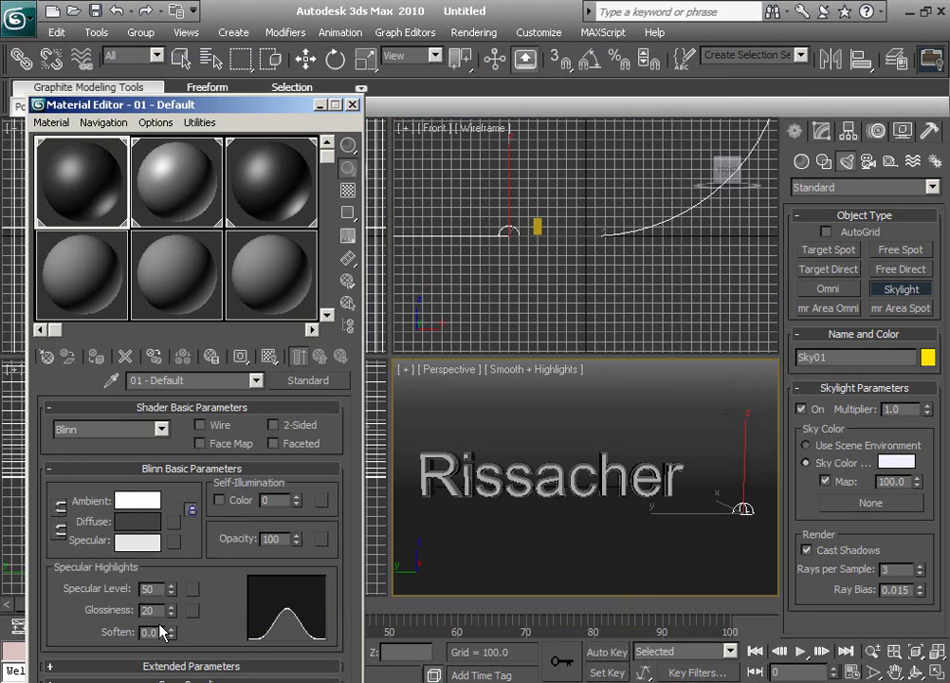
click(172, 613)
click(172, 613)
double_click(172, 614)
click(172, 613)
click(172, 614)
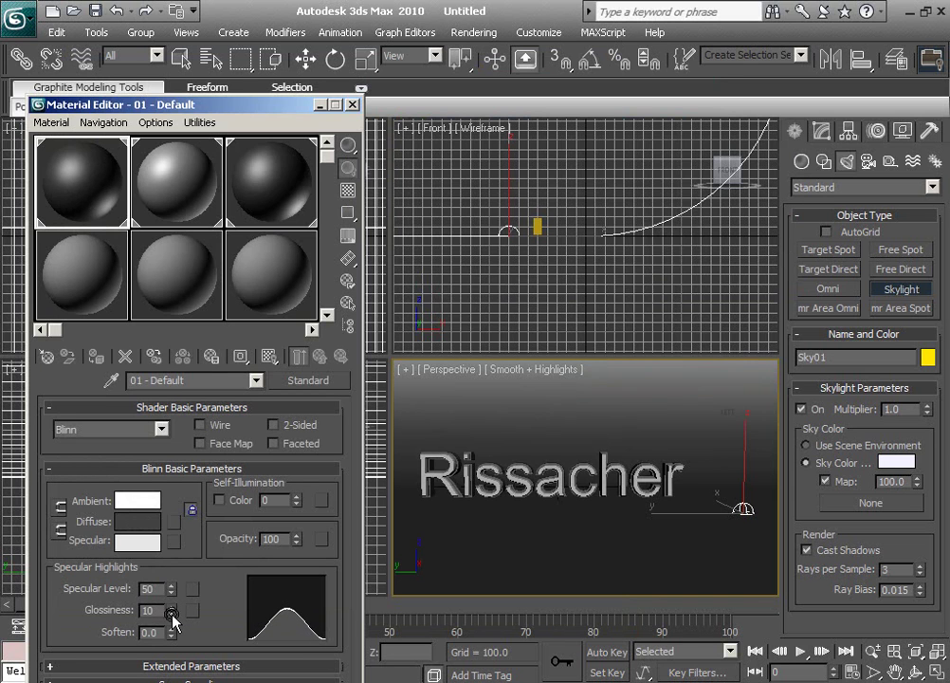
click(171, 614)
click(172, 613)
click(172, 613)
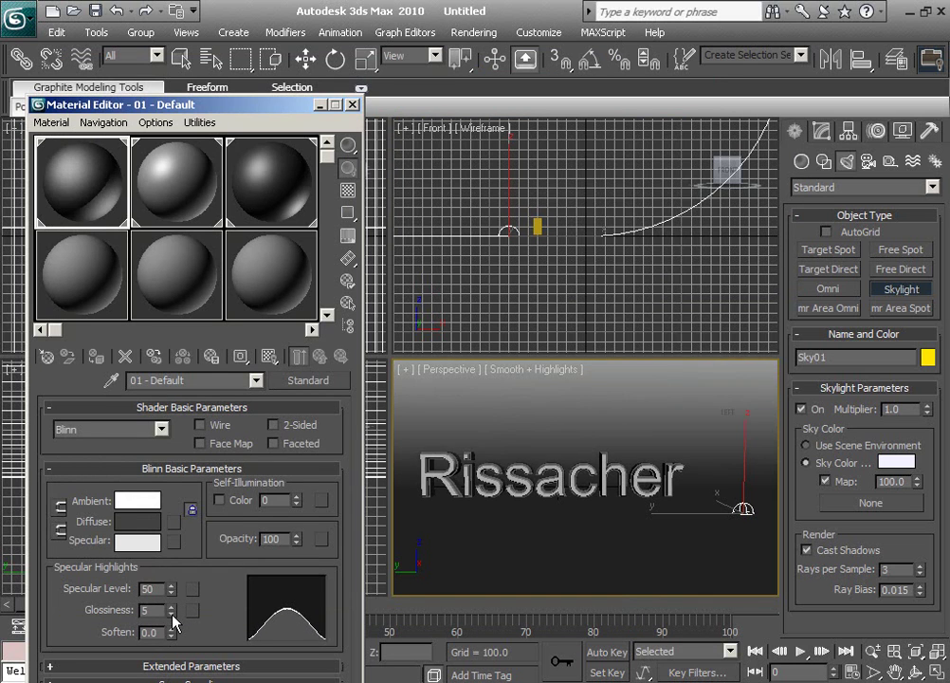
Close the material editor and test-render the perspective view to check the darker backdrop, stopping the render before it completes.
click(353, 104)
click(477, 34)
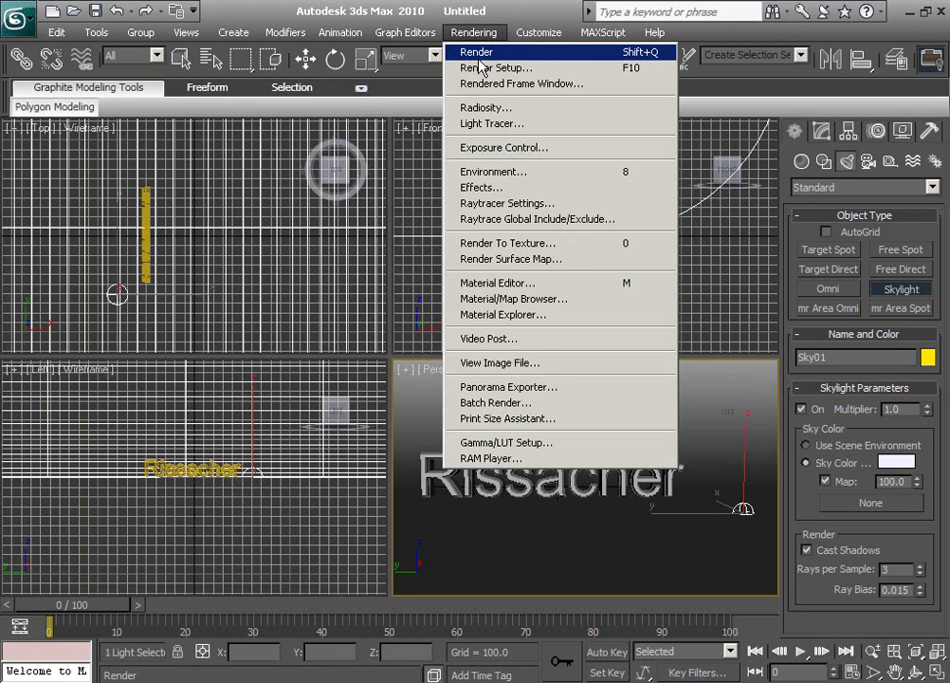
click(474, 51)
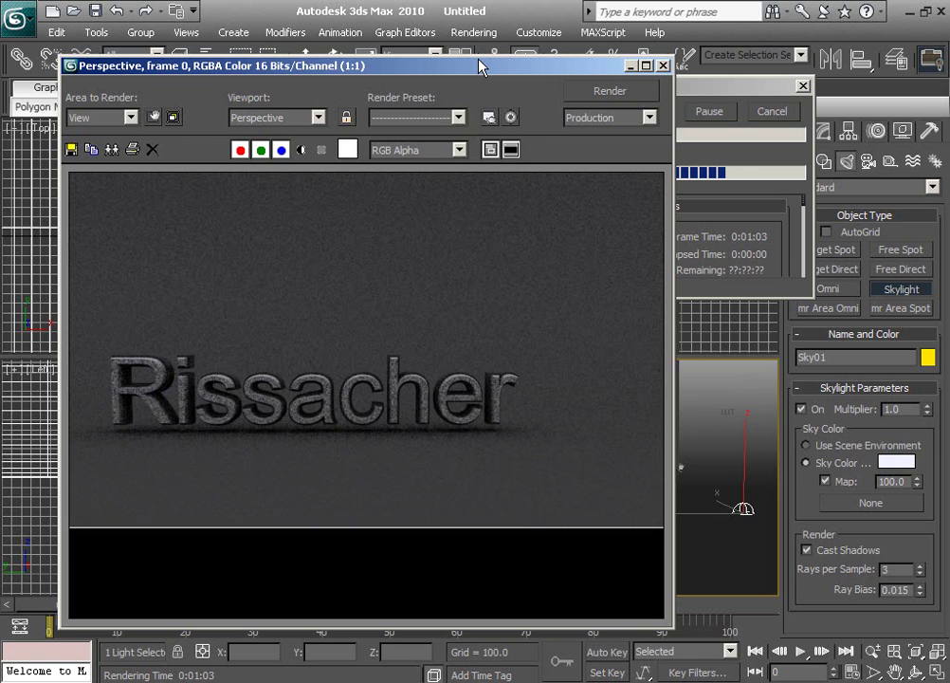
click(663, 65)
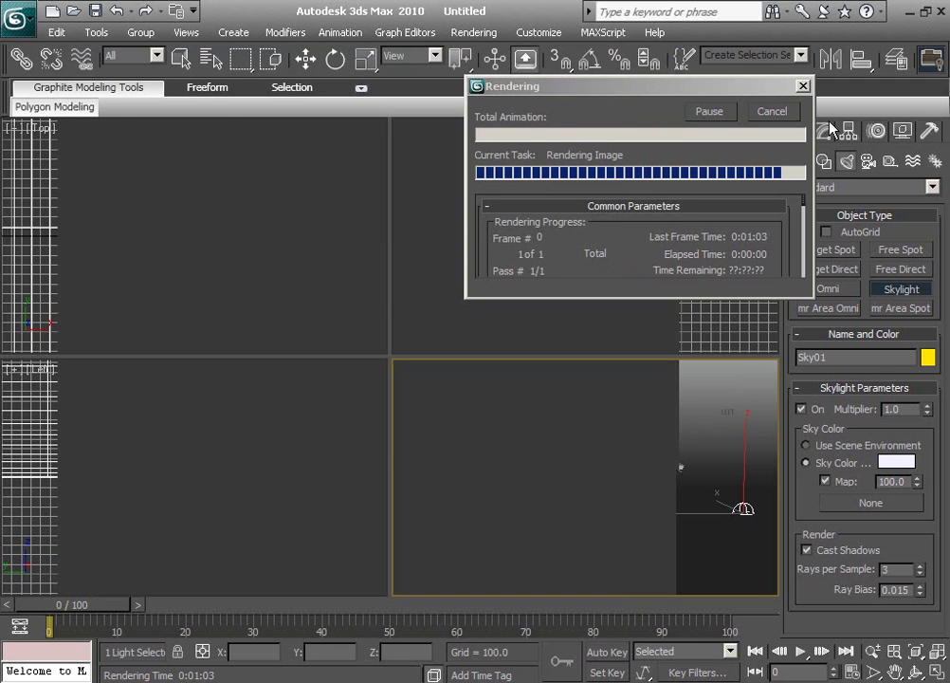
click(772, 111)
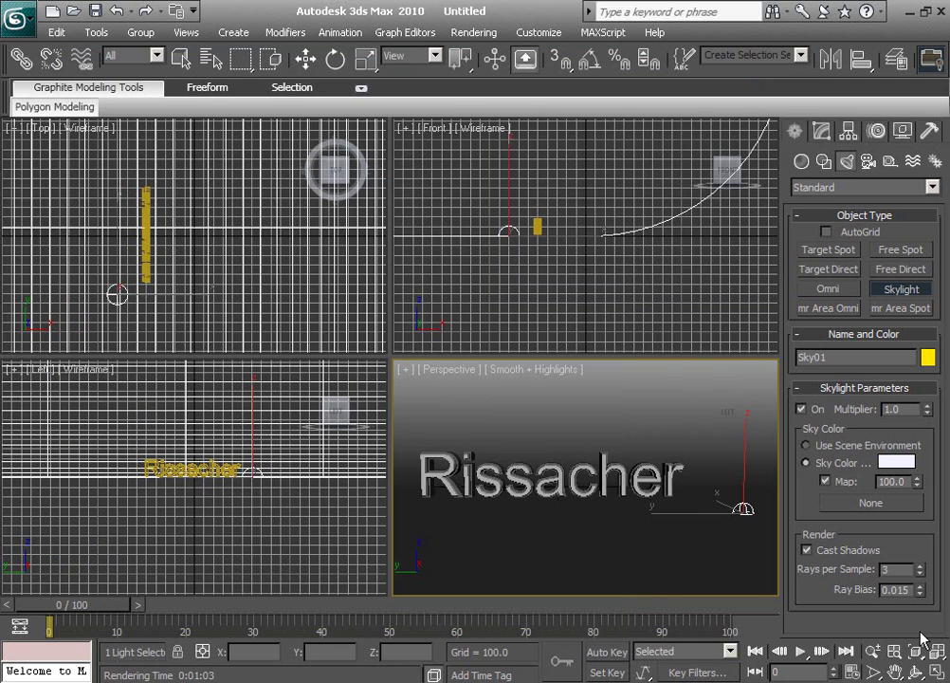
Try 20 rays per sample for the skylight and clear the entry again.
double_click(891, 568)
text(20)
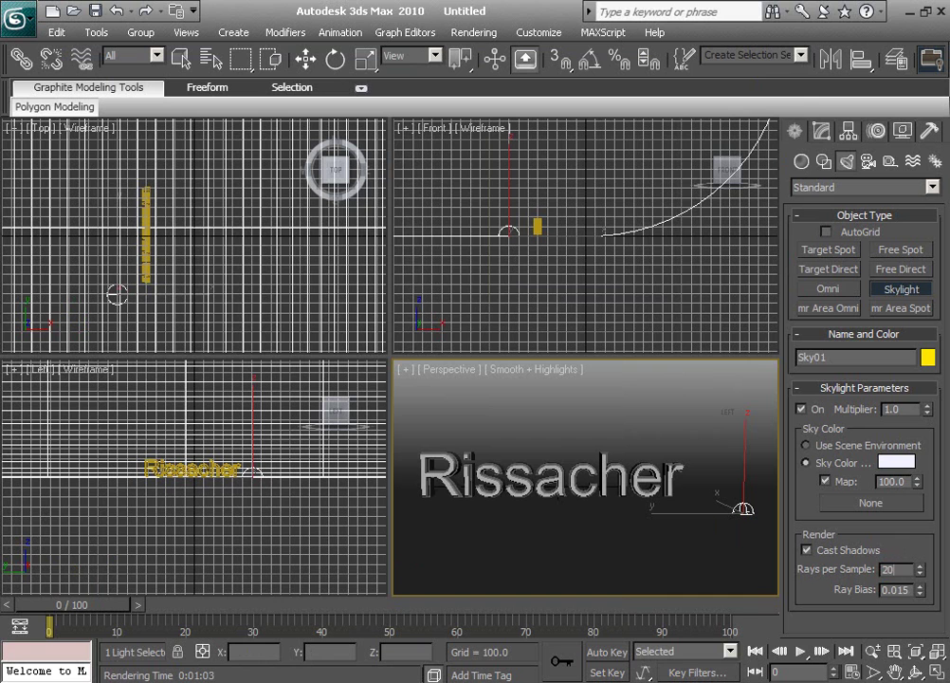
key(BackSpace)
key(BackSpace)
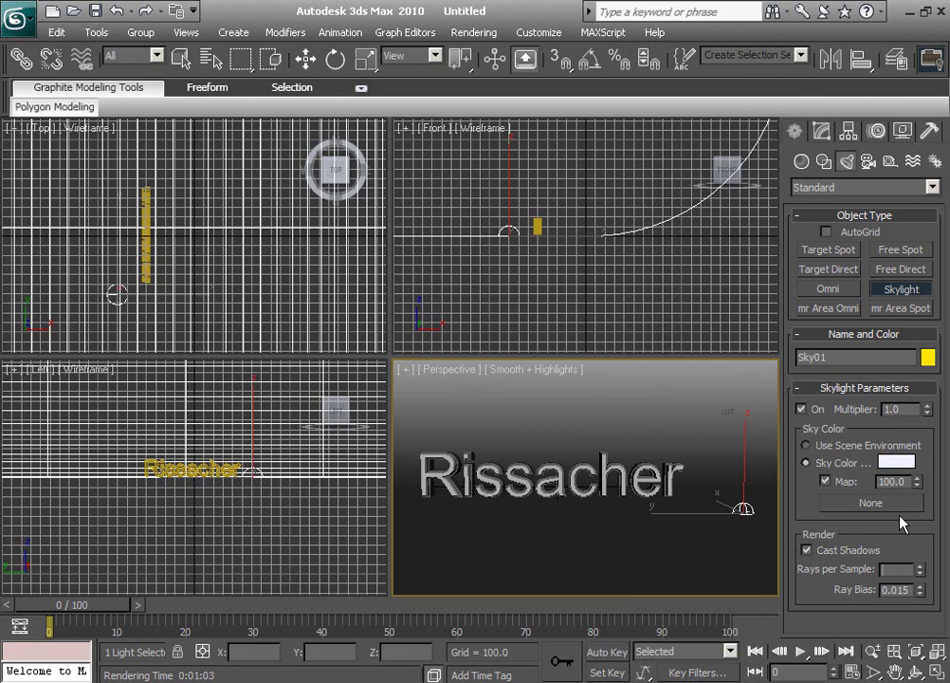